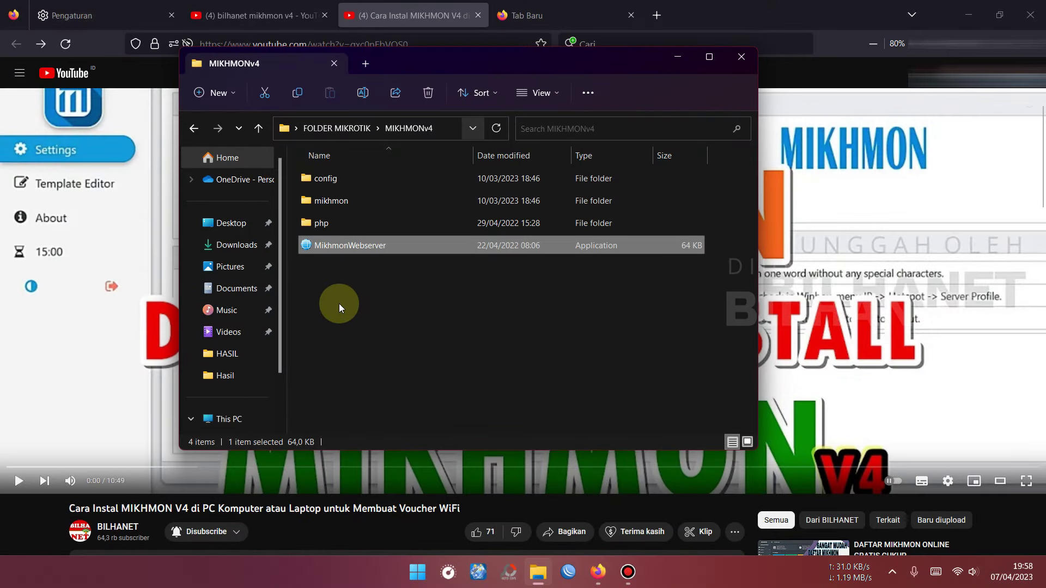
# Step: Launch MikhmonWebserver, start the PHP server on port 8080, and open localhost:8080 in Firefox
pyautogui.click(384, 283)
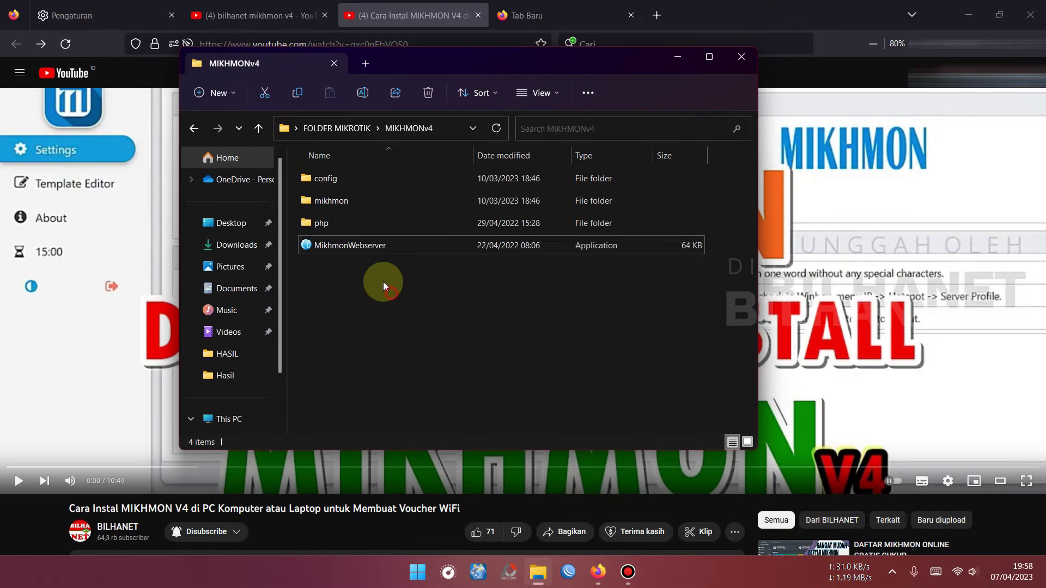
pyautogui.doubleClick(364, 246)
pyautogui.click(605, 235)
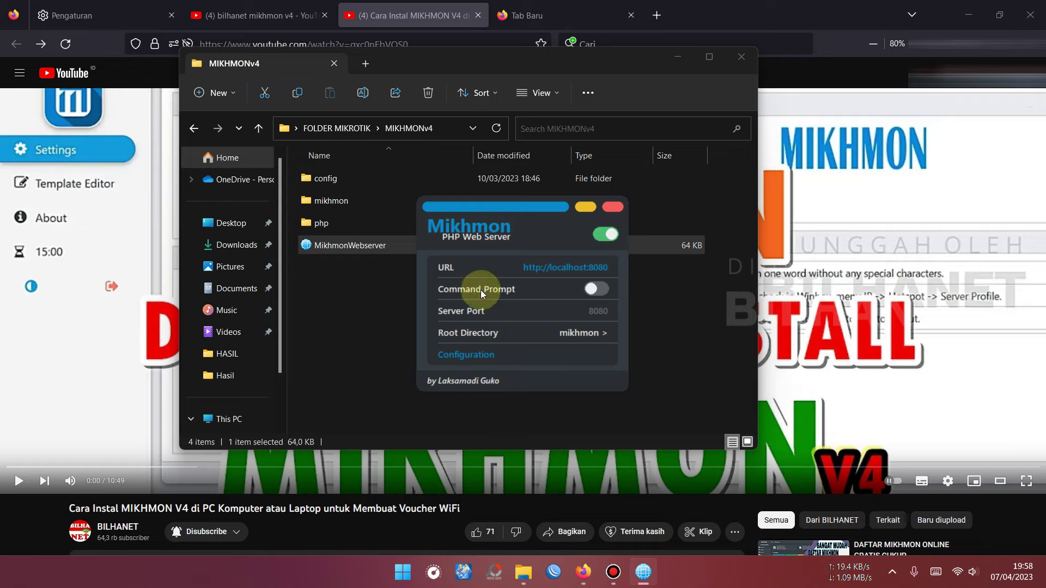
pyautogui.click(562, 271)
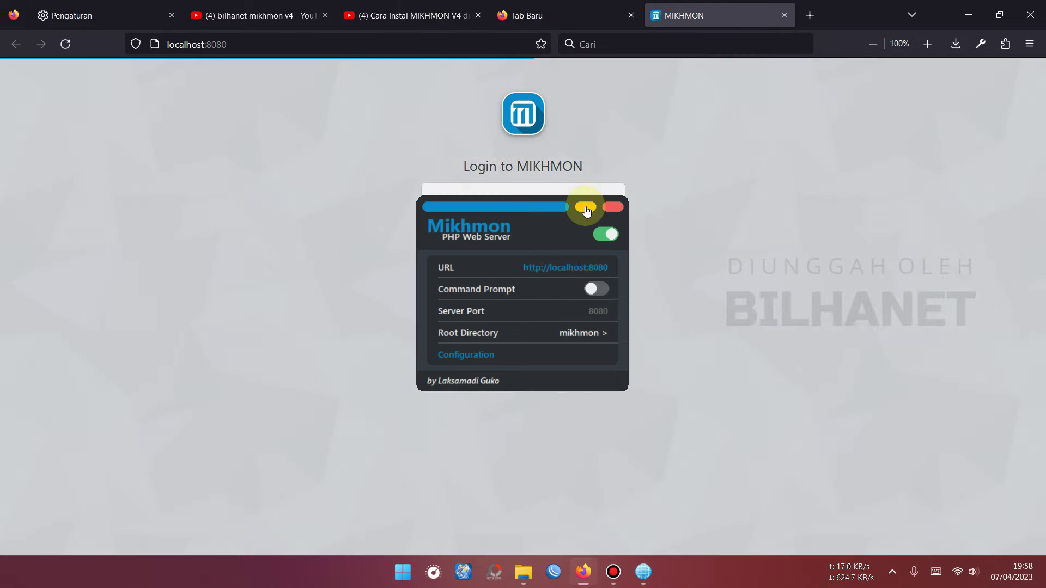
# Step: Log in to Mikhmon with the admin username and password, letting Firefox save the login
pyautogui.click(586, 208)
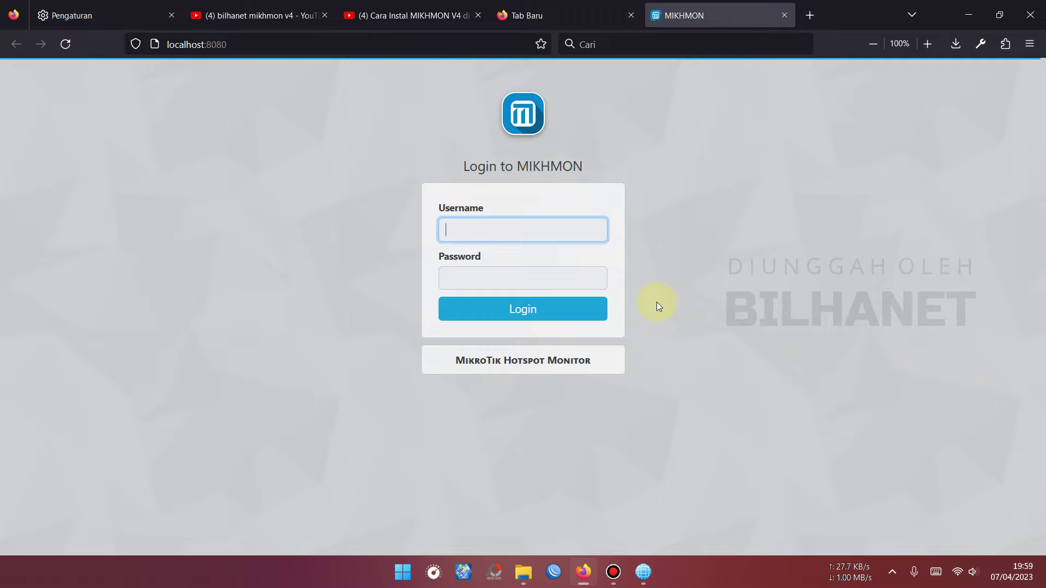
pyautogui.write('bilhanet')
pyautogui.press('Tab')
pyautogui.write('1234')
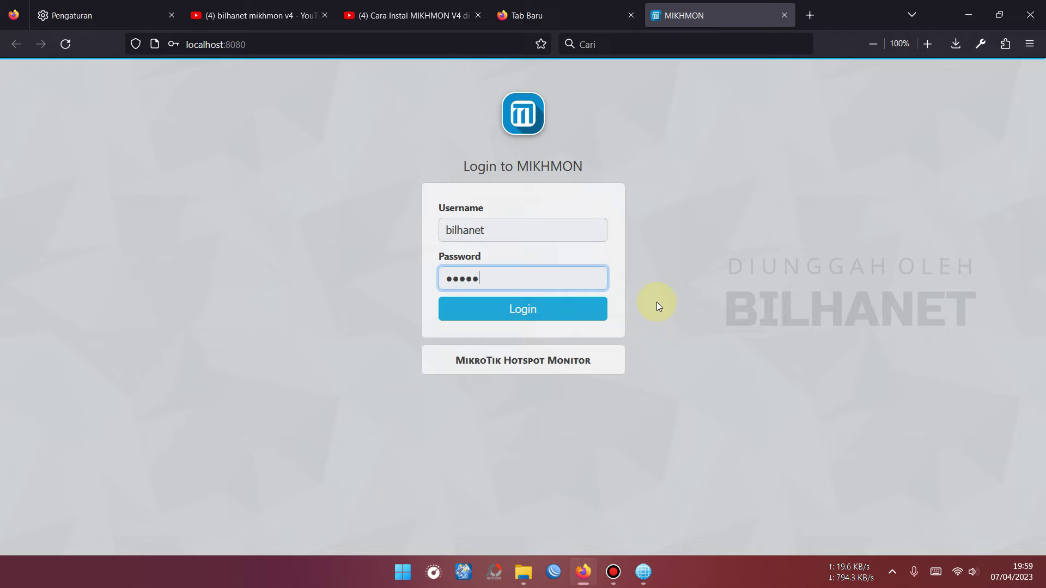
pyautogui.click(532, 315)
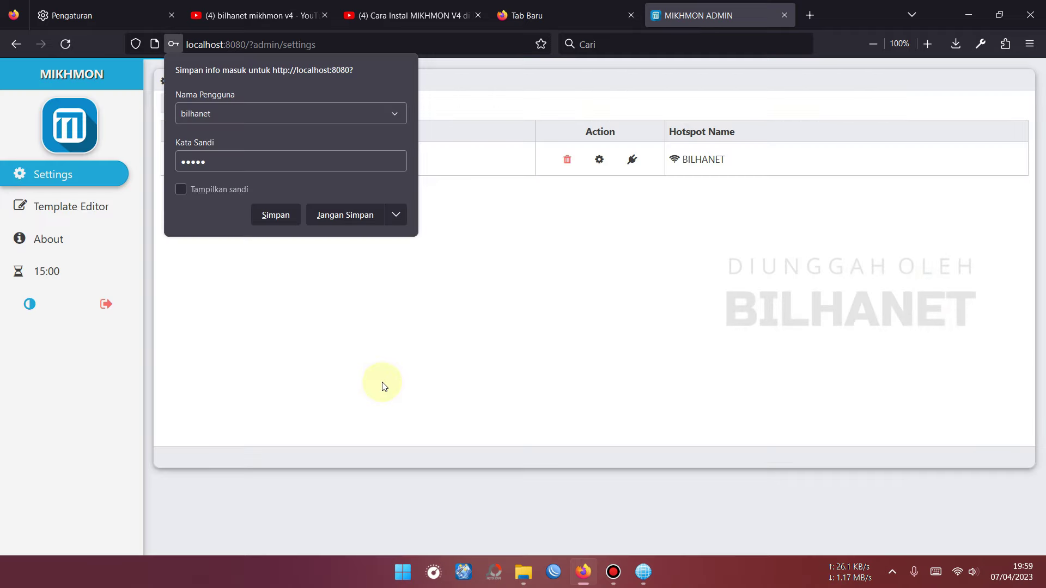
pyautogui.click(268, 217)
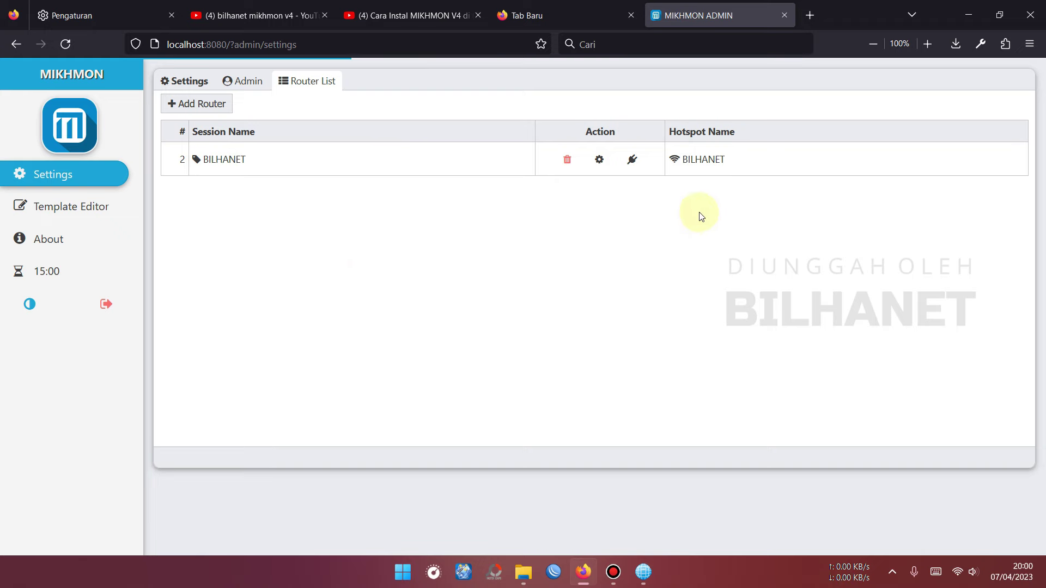
# Step: Connect to the BILHANET router and open its Hotspot User Profile list
pyautogui.click(632, 159)
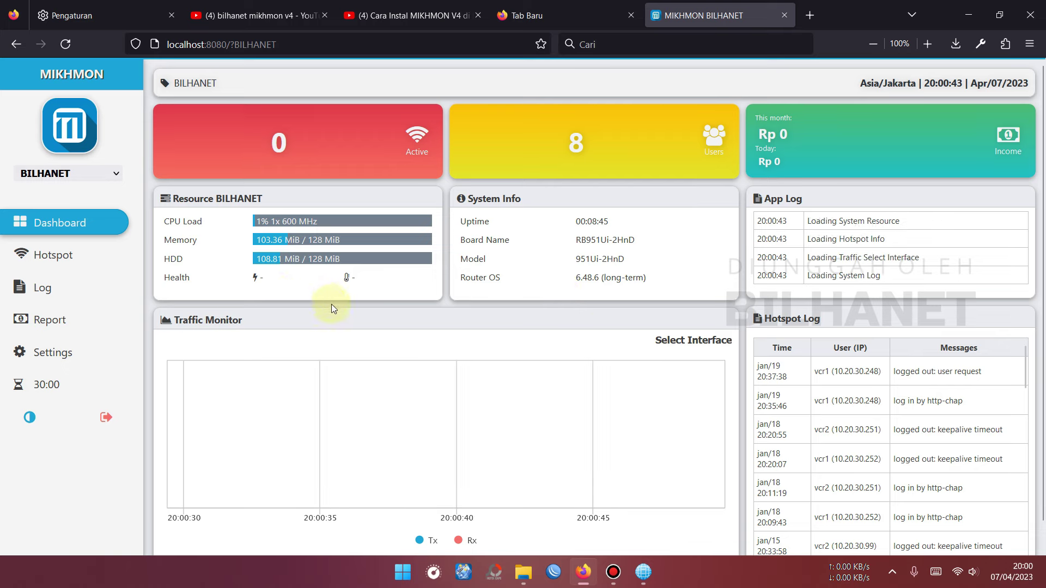
pyautogui.click(70, 258)
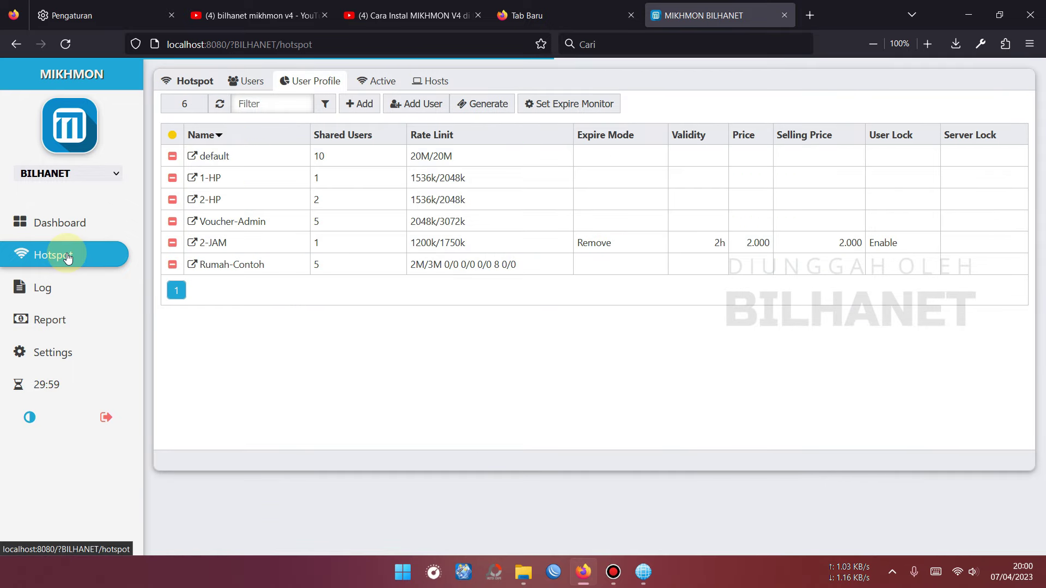
pyautogui.click(320, 79)
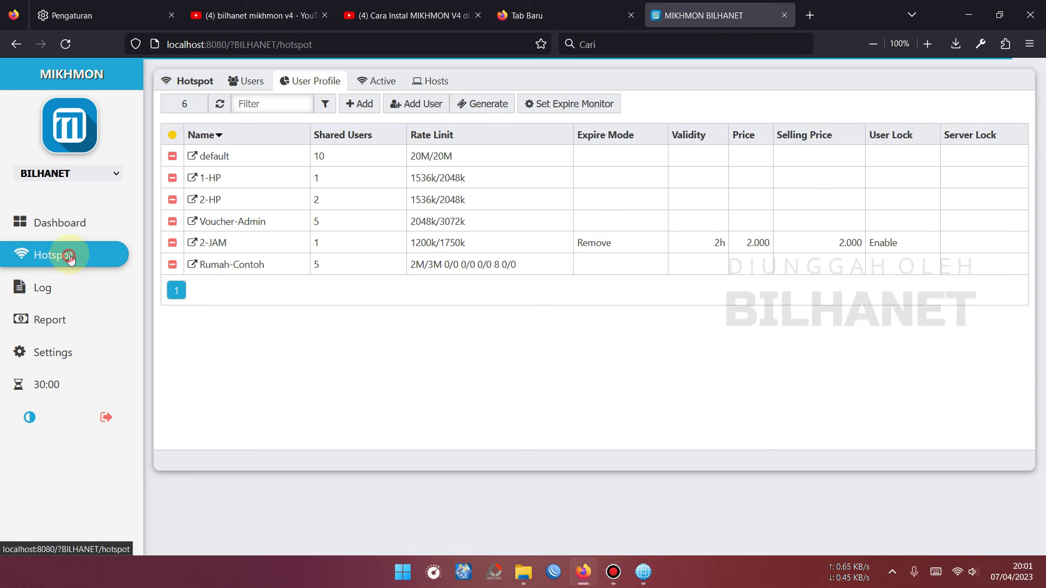
pyautogui.click(70, 256)
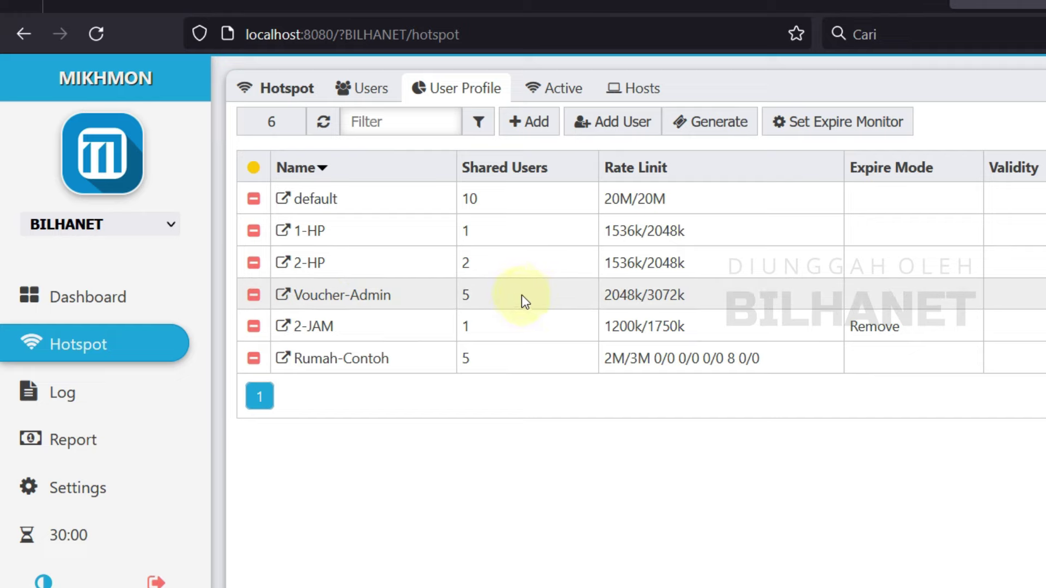
# Step: Add a new hotspot user profile named 1Hari
pyautogui.click(539, 131)
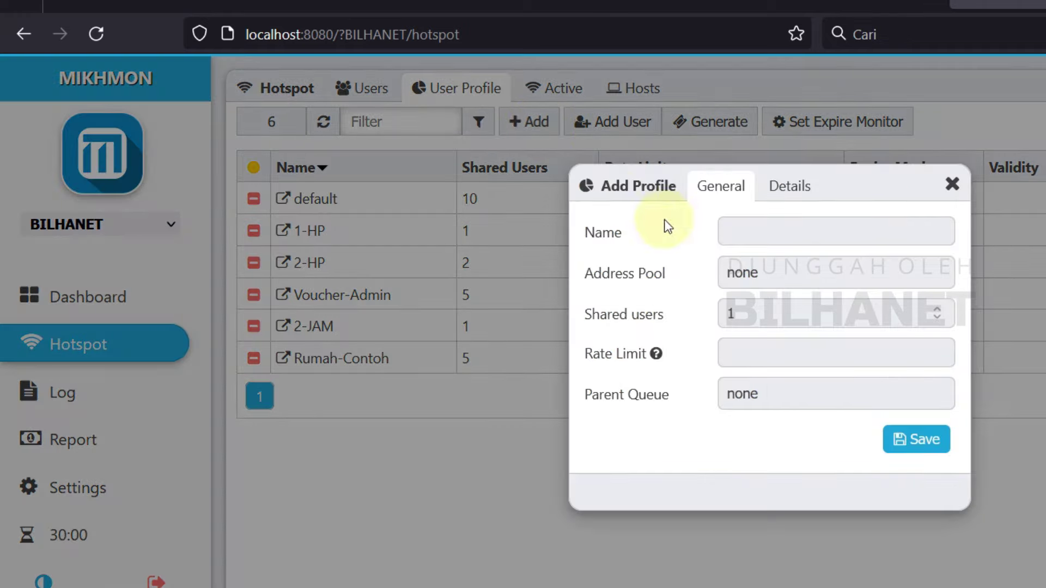
pyautogui.click(730, 224)
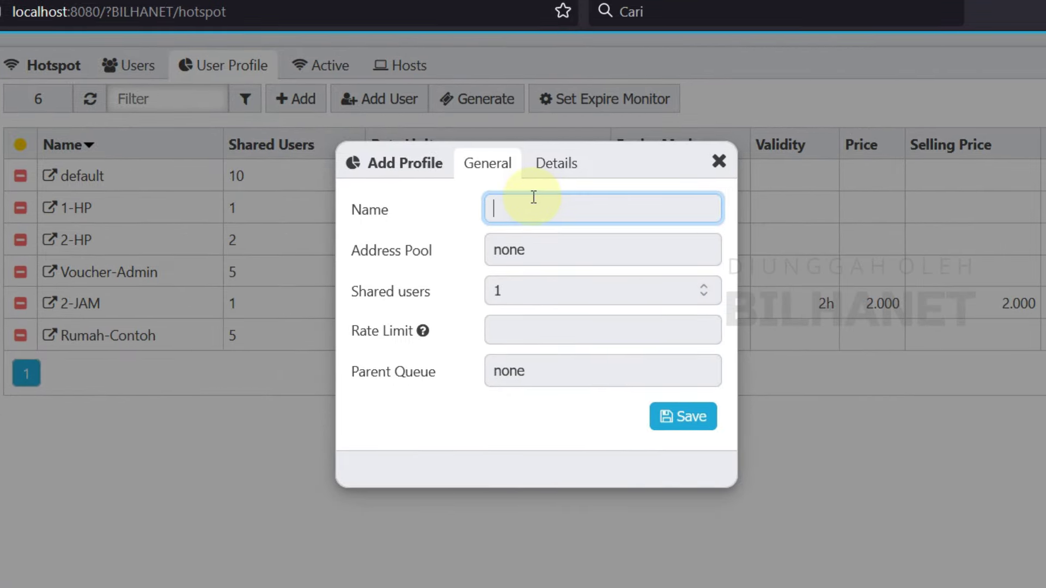
pyautogui.write('Berlaku1Hari')
pyautogui.moveTo(538, 209); pyautogui.dragTo(467, 207)
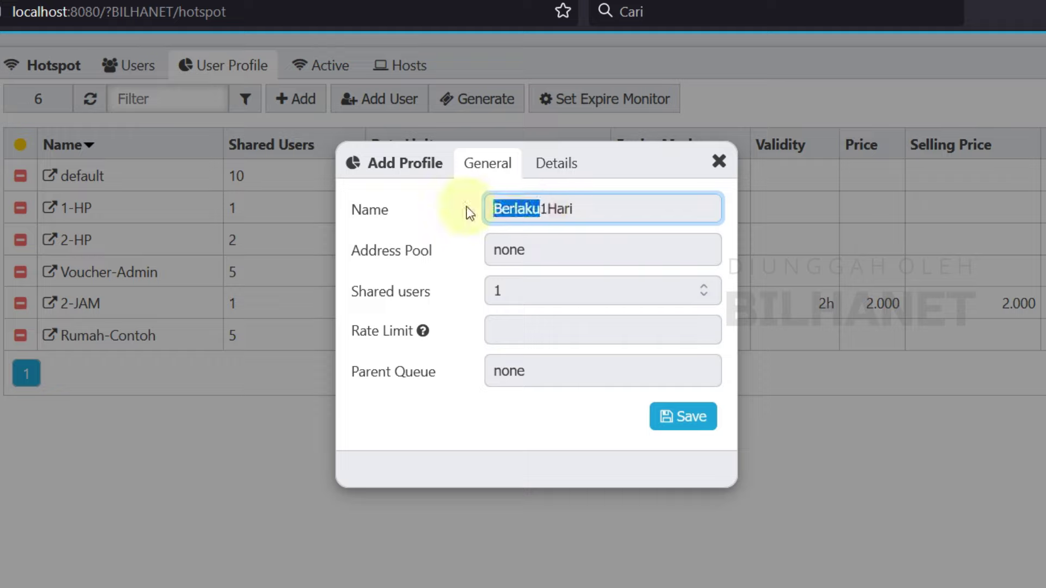
pyautogui.press('BackSpace')
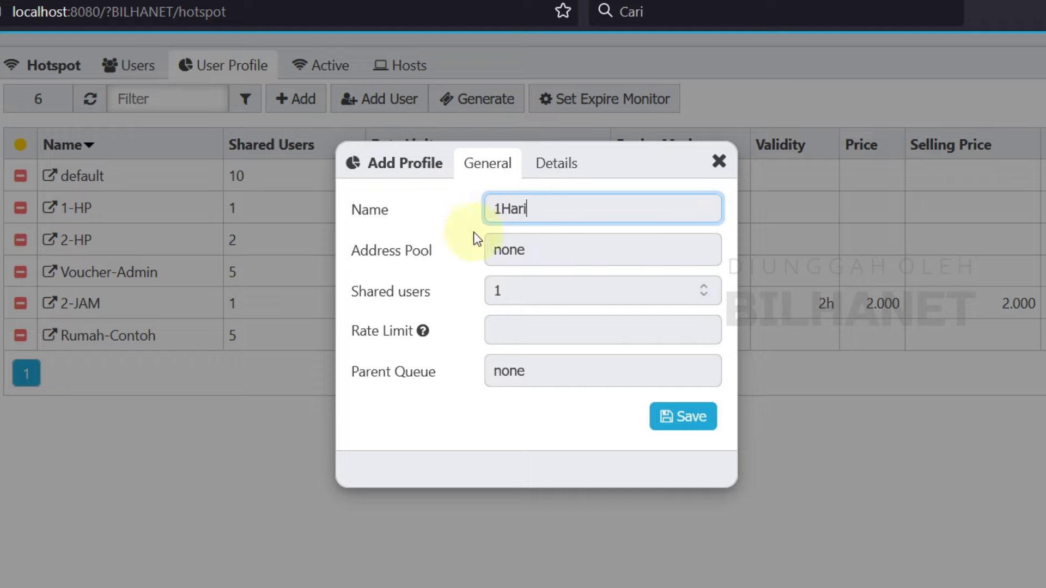
# Step: Leave the profile's address pool at none and shared users at 1
pyautogui.click(518, 256)
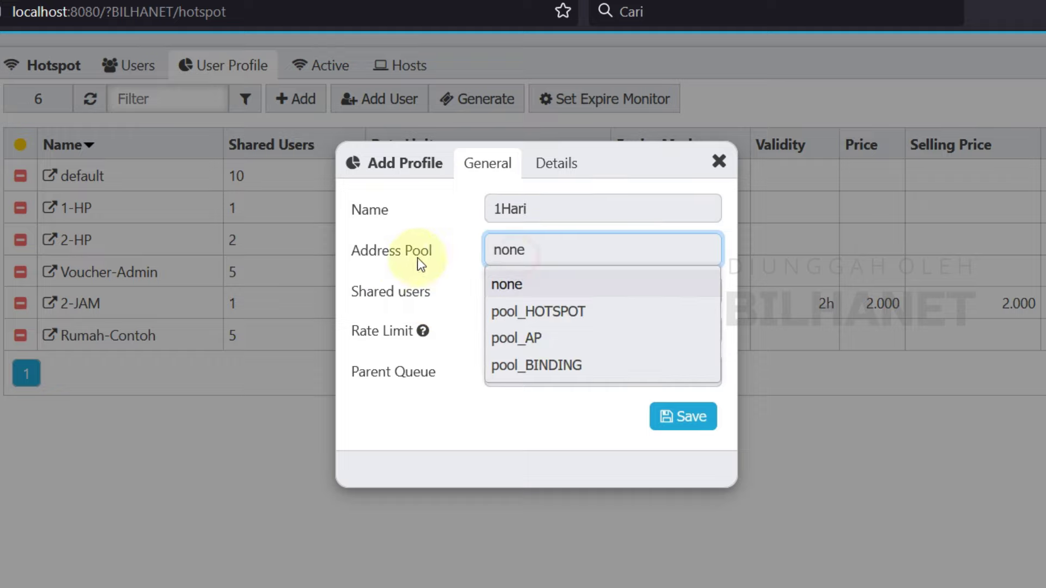
pyautogui.click(531, 254)
pyautogui.click(531, 254)
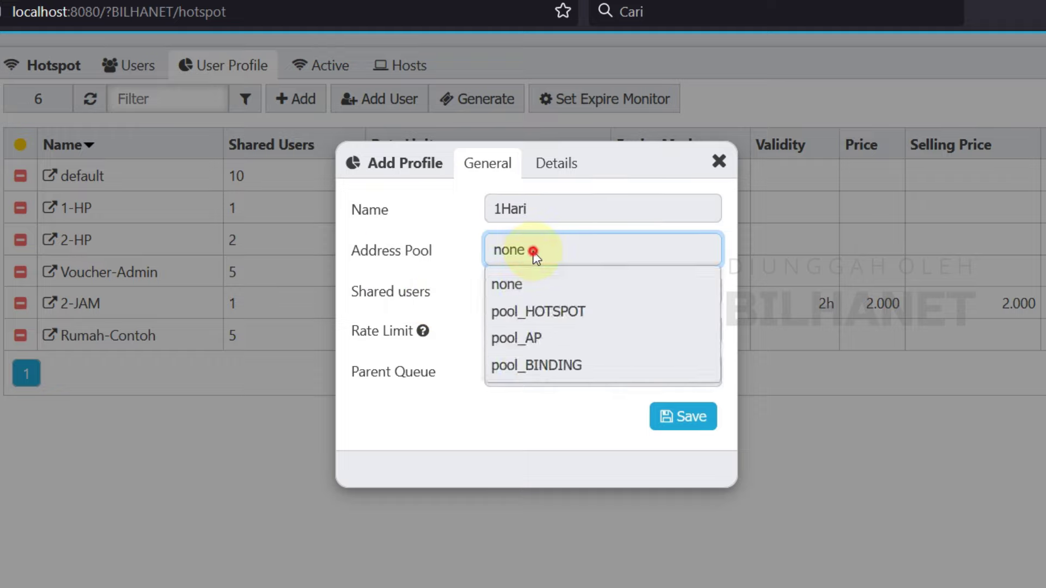
pyautogui.click(533, 250)
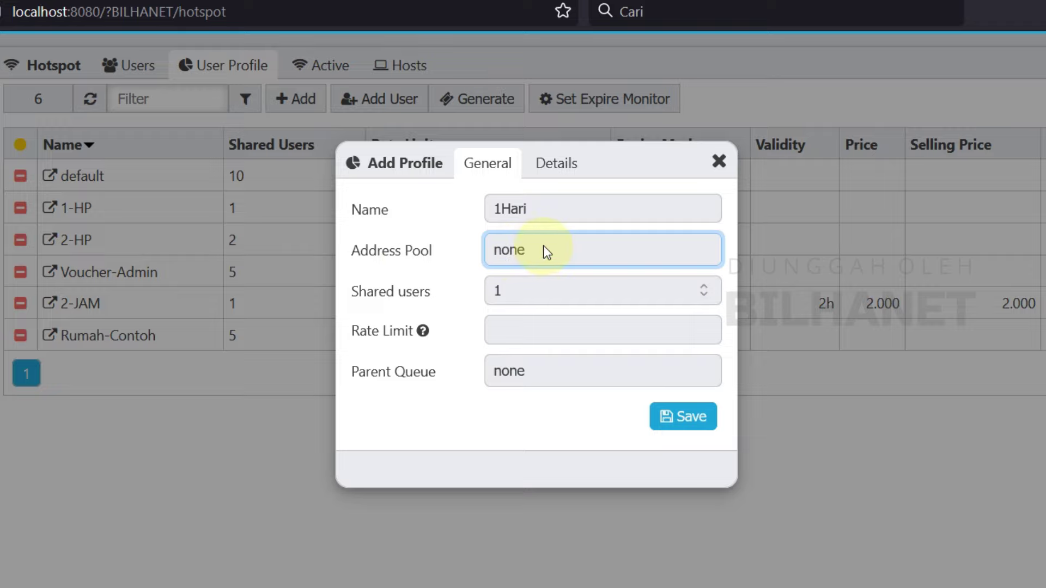
pyautogui.click(509, 255)
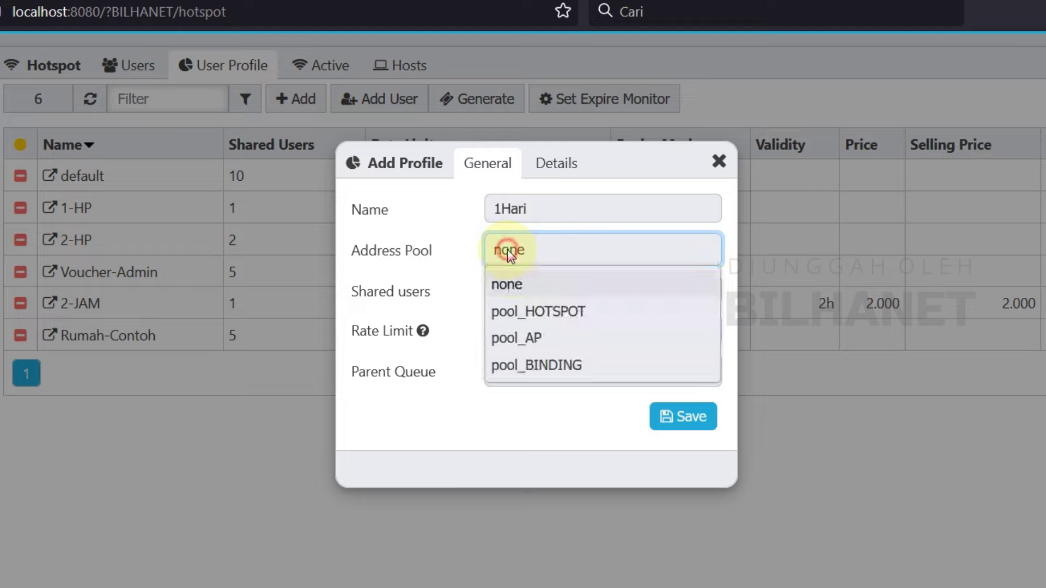
pyautogui.click(522, 284)
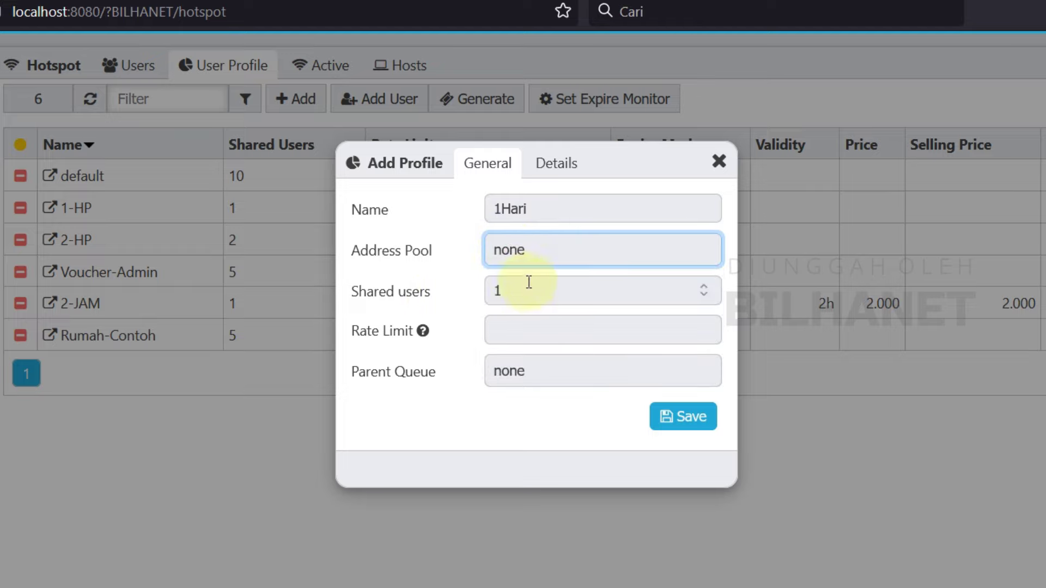
pyautogui.click(532, 288)
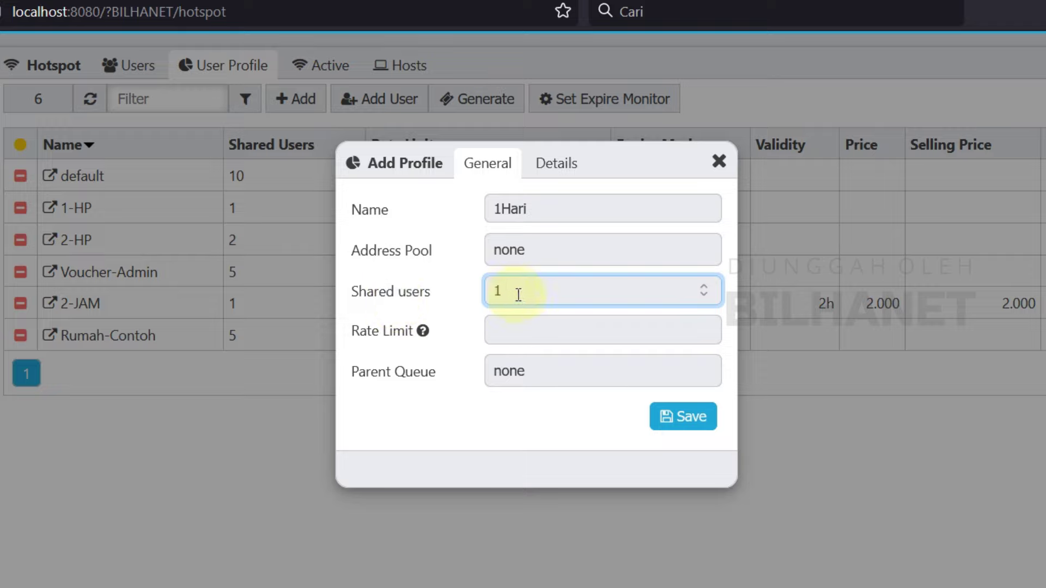
pyautogui.click(704, 286)
pyautogui.click(705, 295)
# Step: Enter a rate limit of 1536k/2250k for the 1Hari profile
pyautogui.click(562, 331)
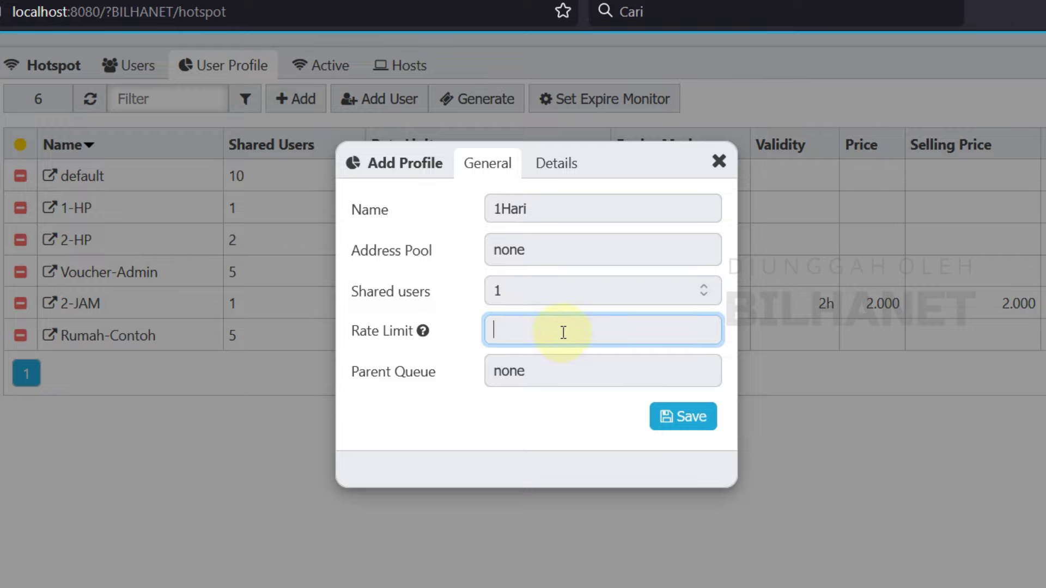
pyautogui.write('1536k/')
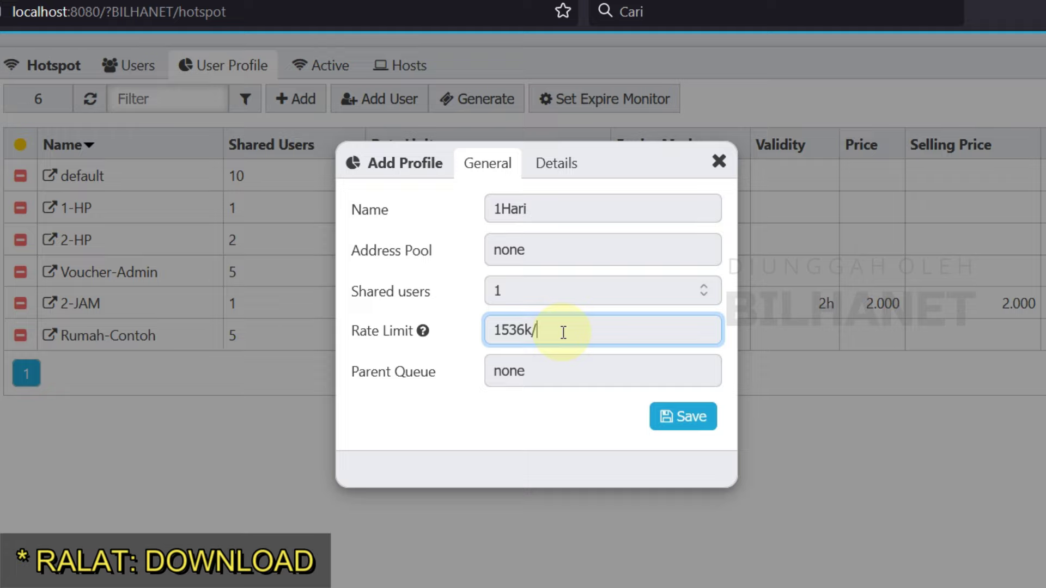
pyautogui.write('2250k')
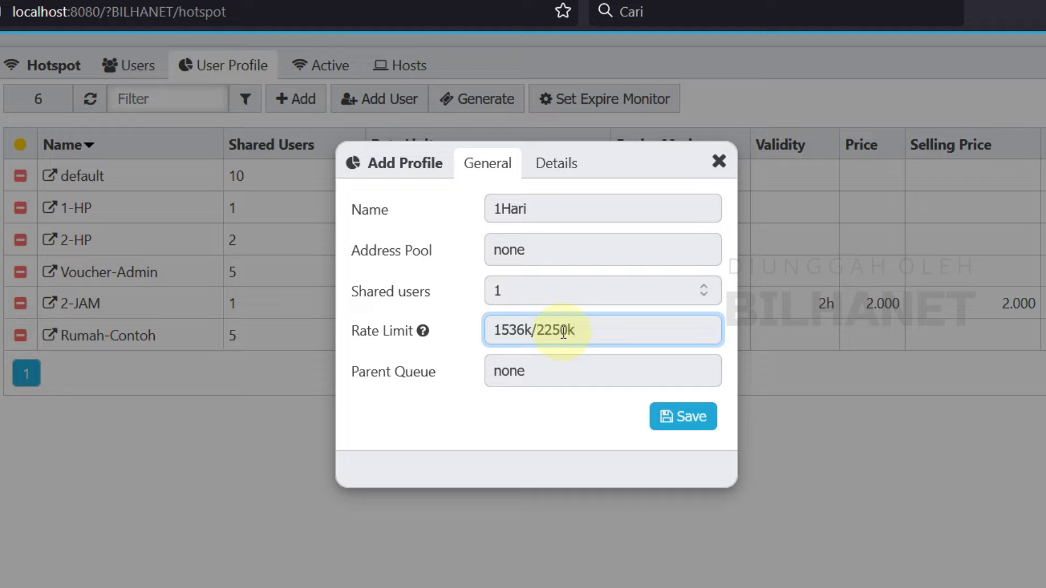
pyautogui.moveTo(591, 334); pyautogui.dragTo(516, 329)
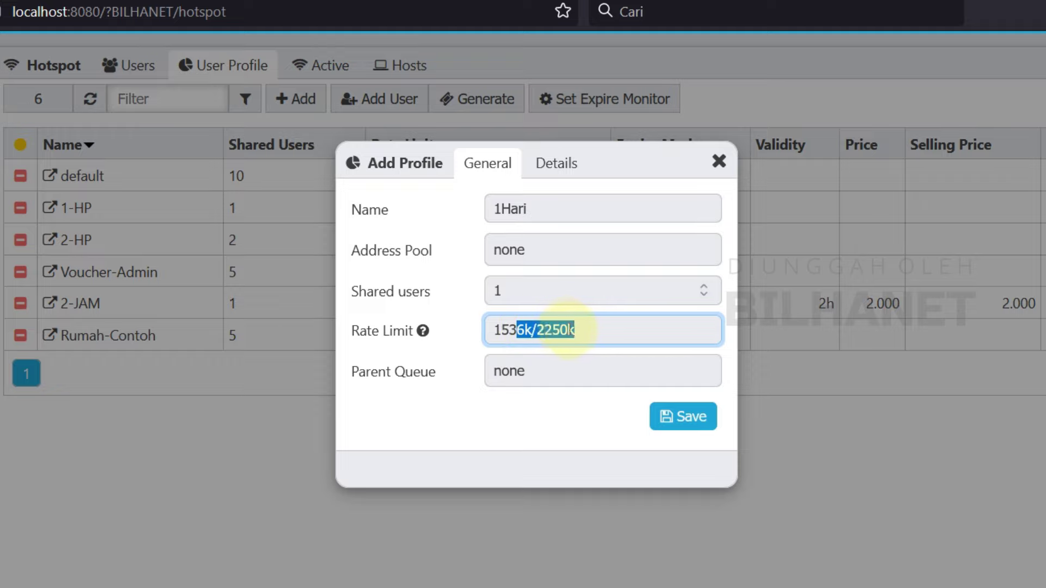
pyautogui.click(575, 330)
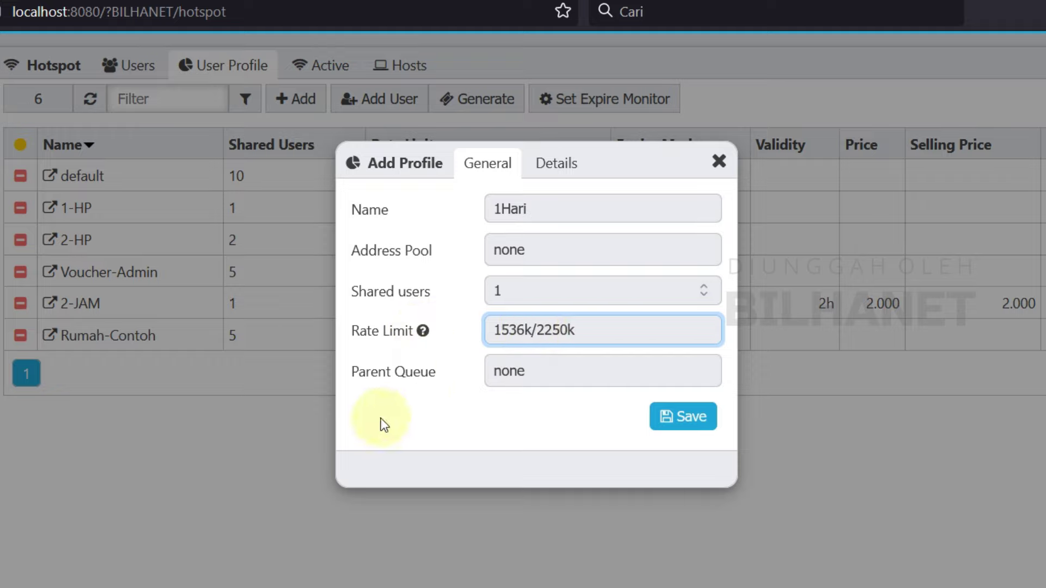
# Step: Set the parent queue to none and save the new 1Hari profile
pyautogui.click(527, 382)
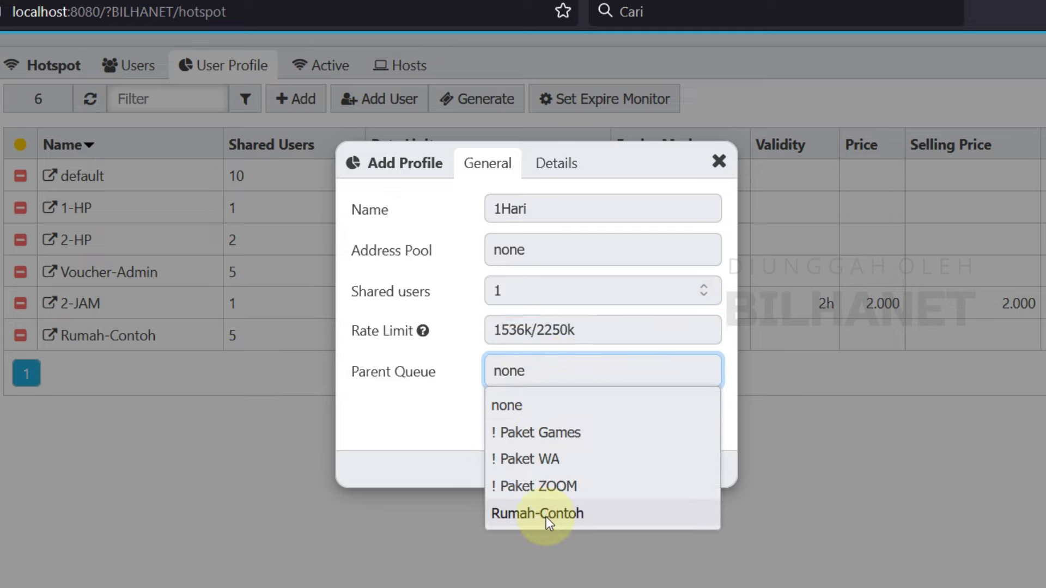
pyautogui.click(530, 406)
pyautogui.click(557, 374)
pyautogui.click(539, 410)
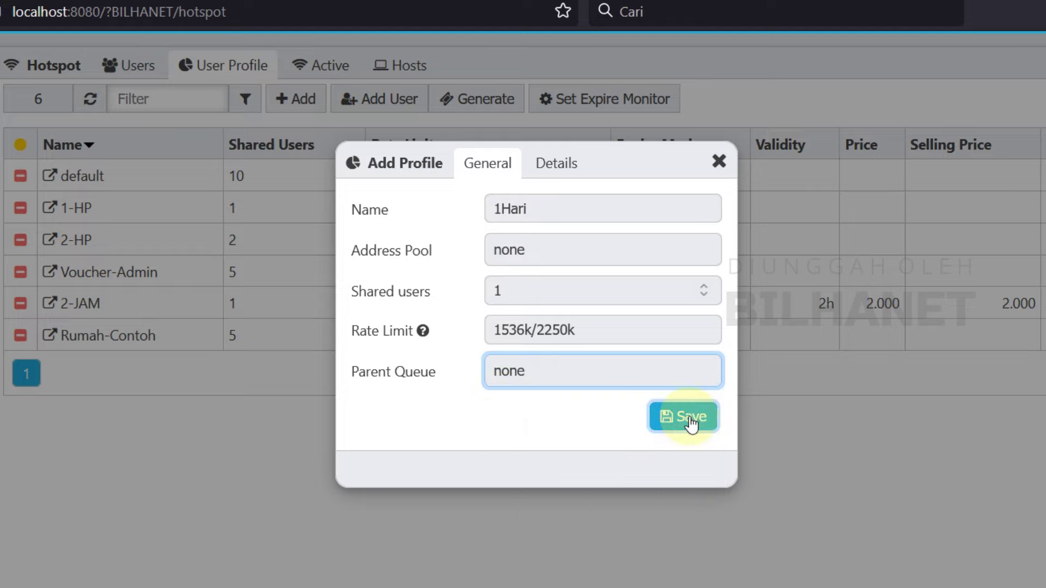
pyautogui.click(691, 423)
# Step: Set the 1Hari profile's expired mode to Remove
pyautogui.click(522, 166)
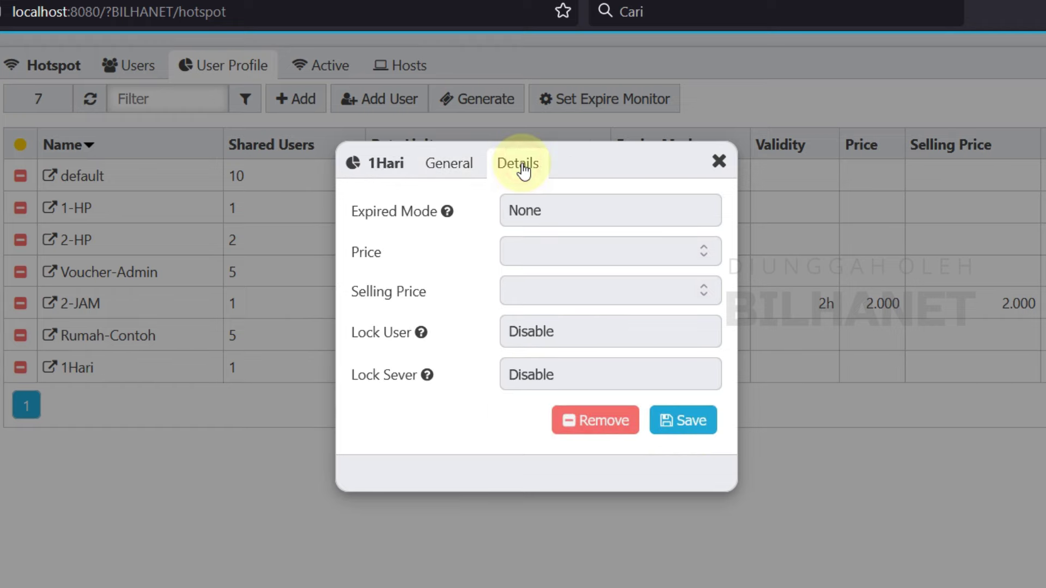
pyautogui.click(457, 173)
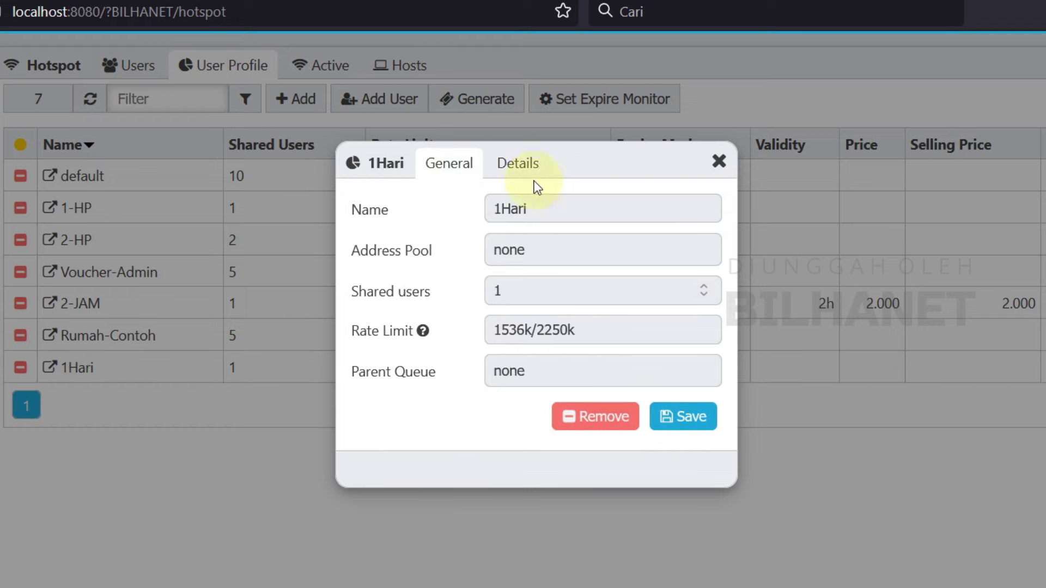
pyautogui.click(515, 166)
pyautogui.click(516, 213)
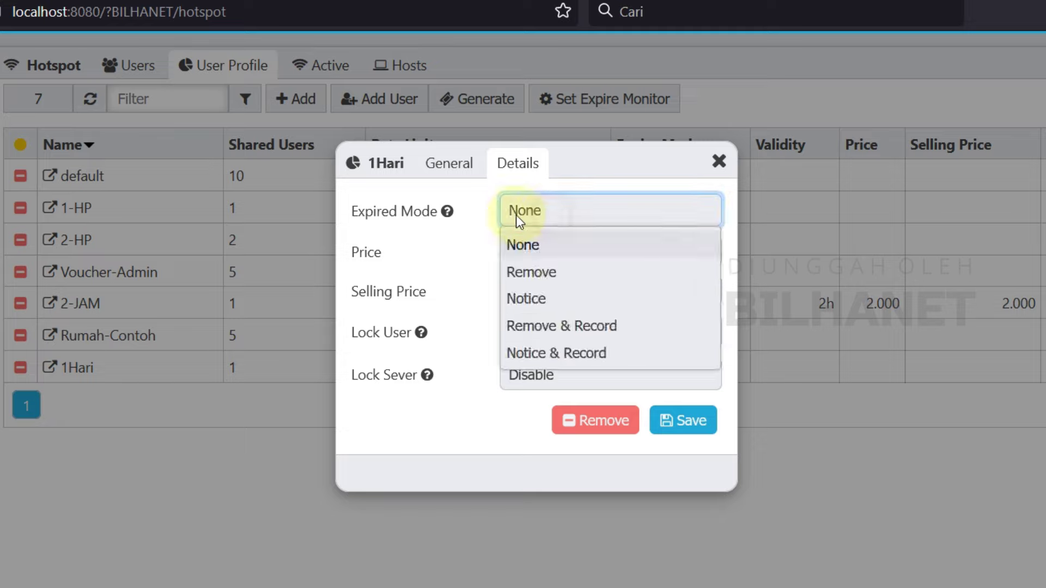
pyautogui.click(390, 209)
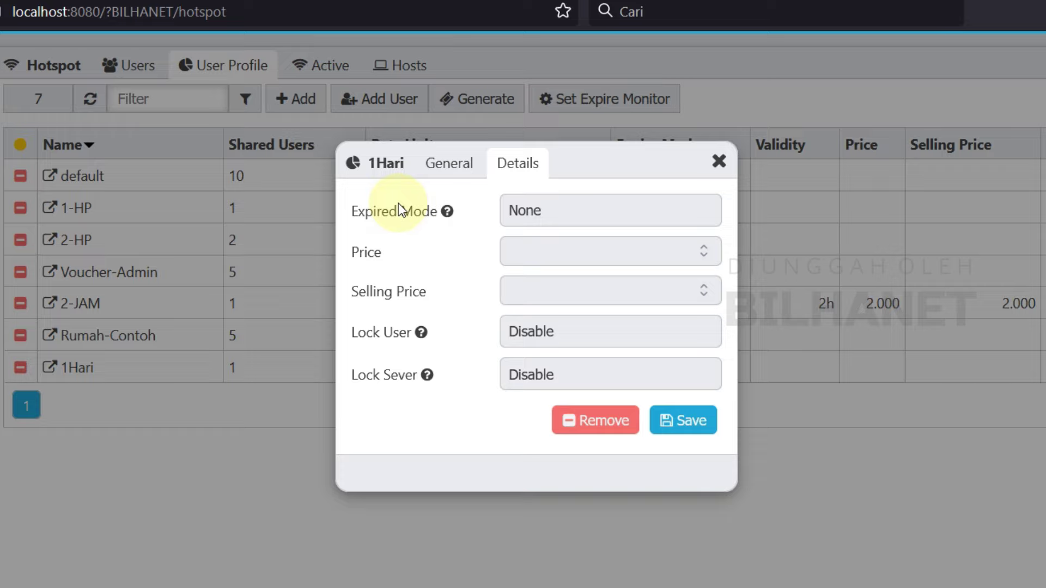
pyautogui.click(525, 217)
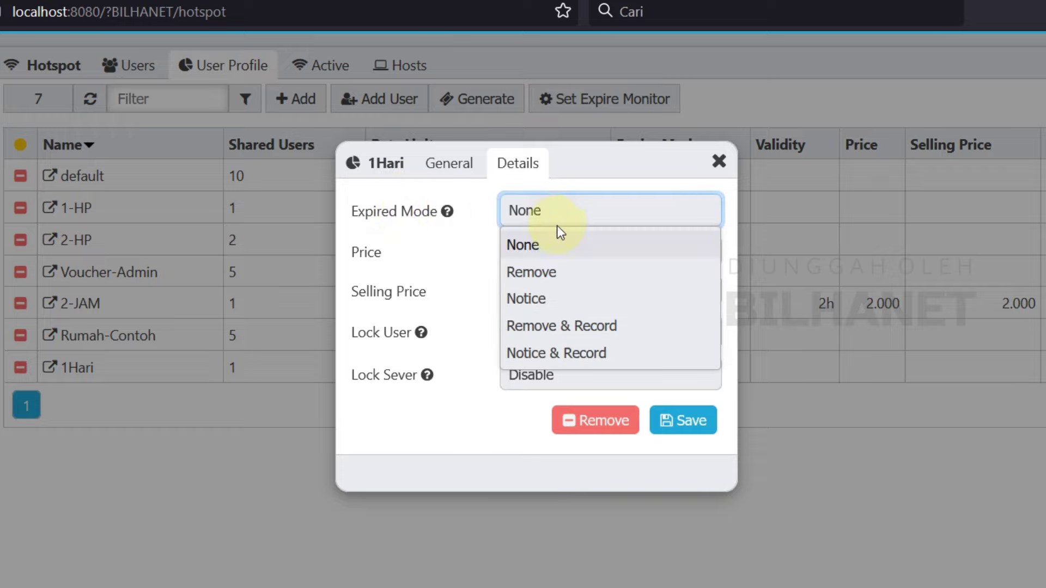
pyautogui.click(556, 272)
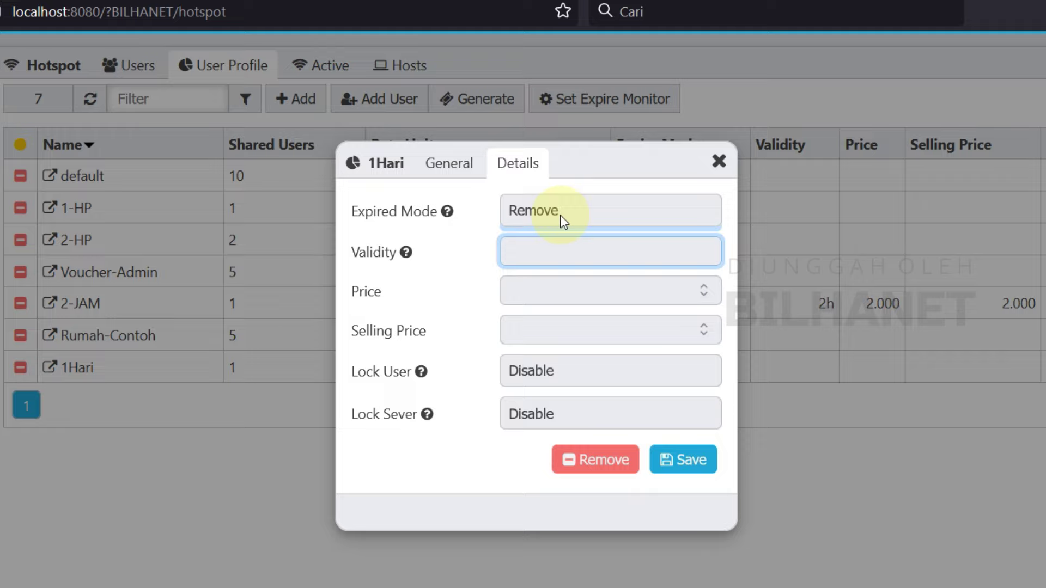
pyautogui.click(560, 215)
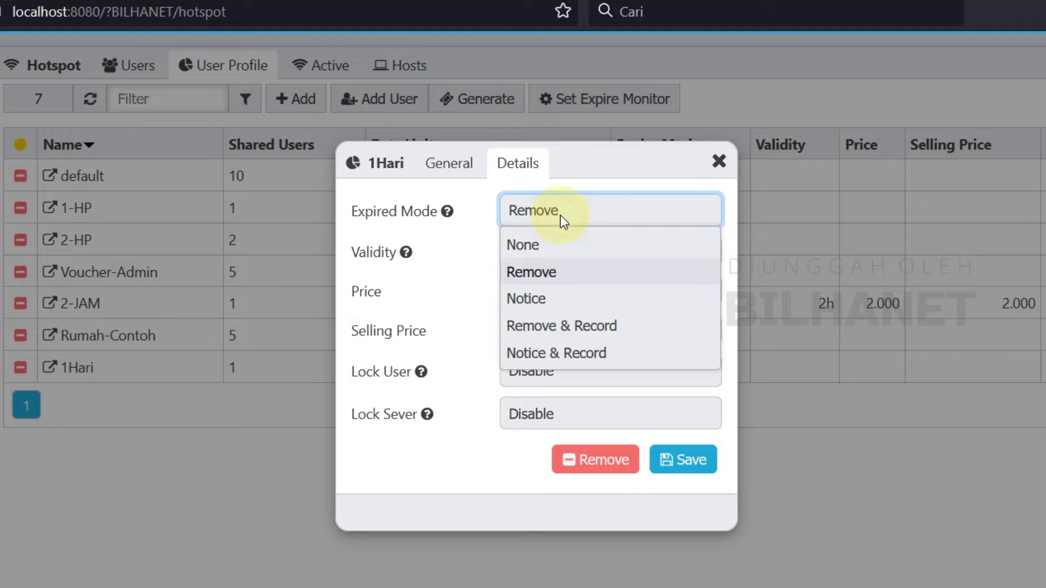
pyautogui.click(579, 329)
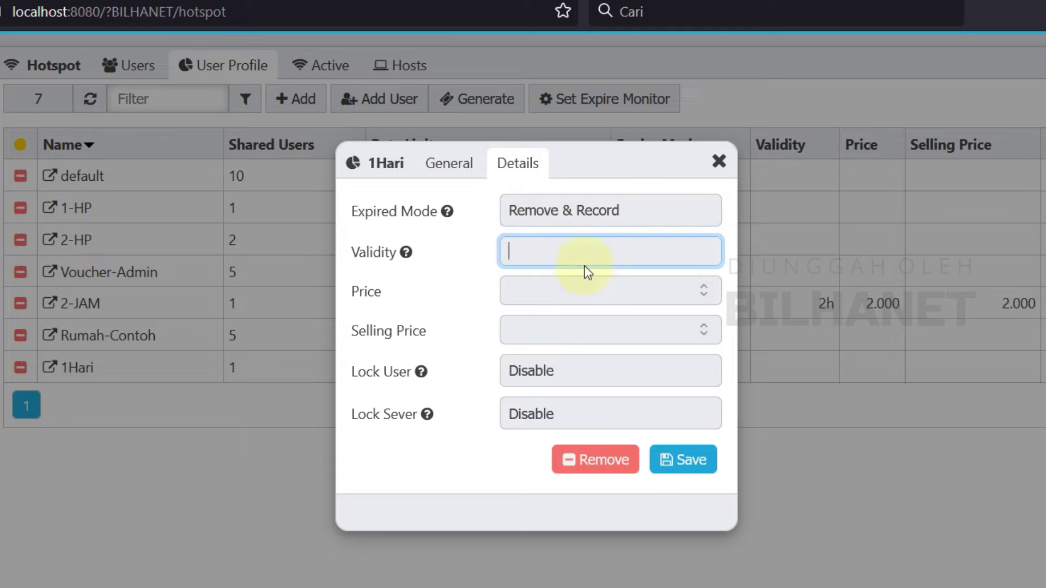
pyautogui.click(567, 218)
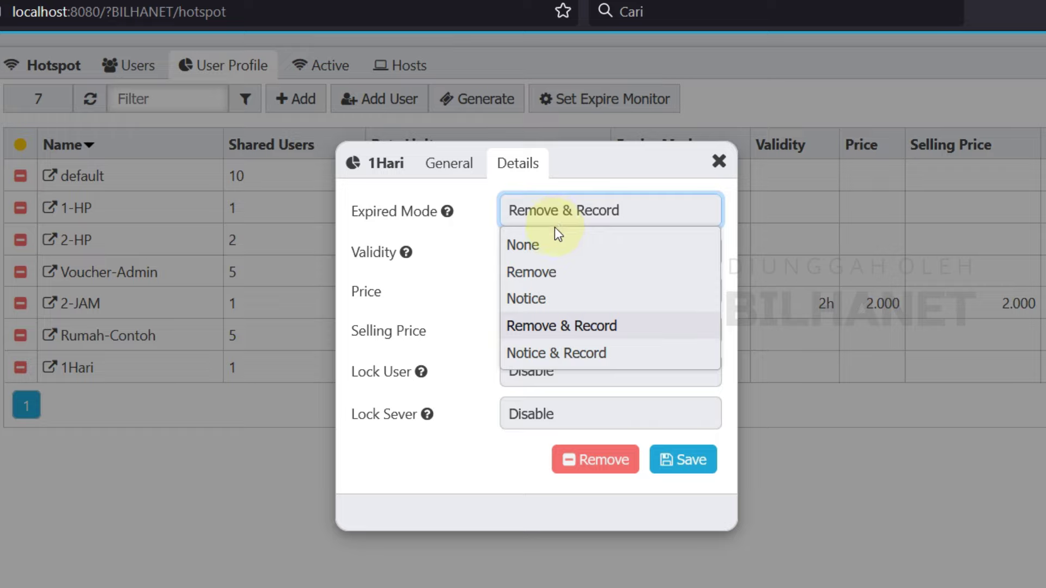
pyautogui.click(548, 273)
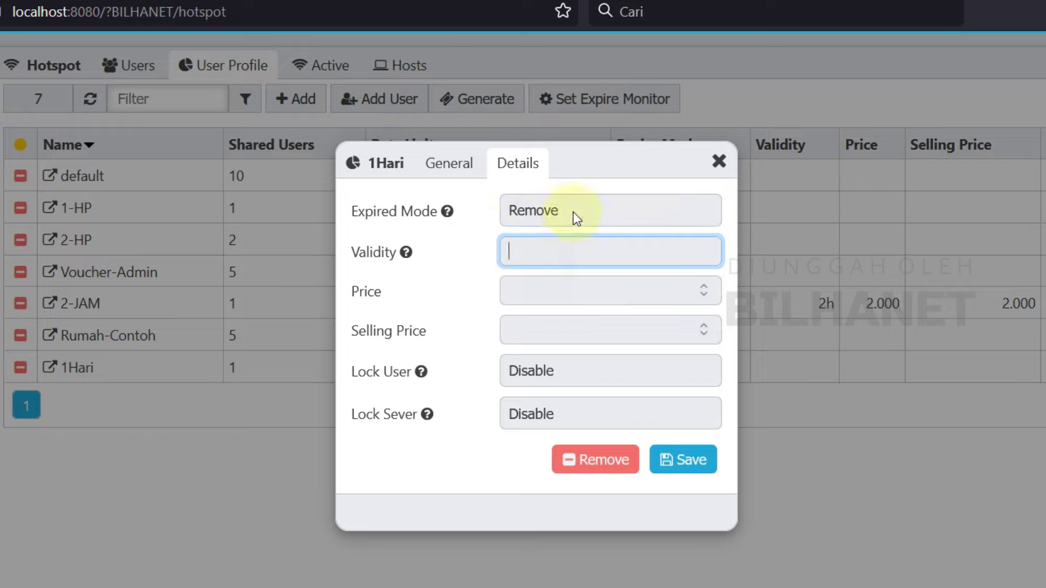
pyautogui.click(453, 166)
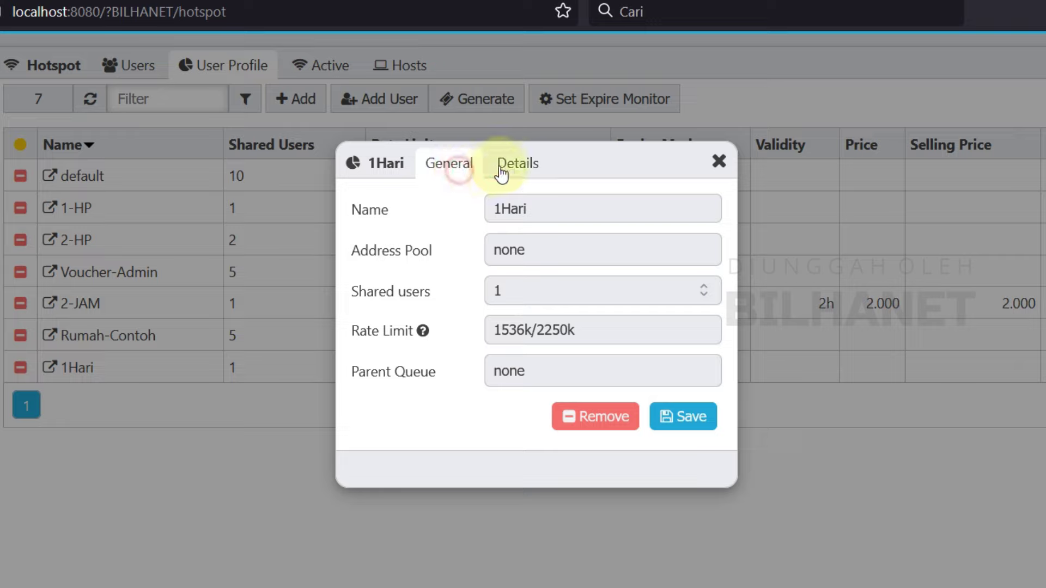
pyautogui.click(518, 170)
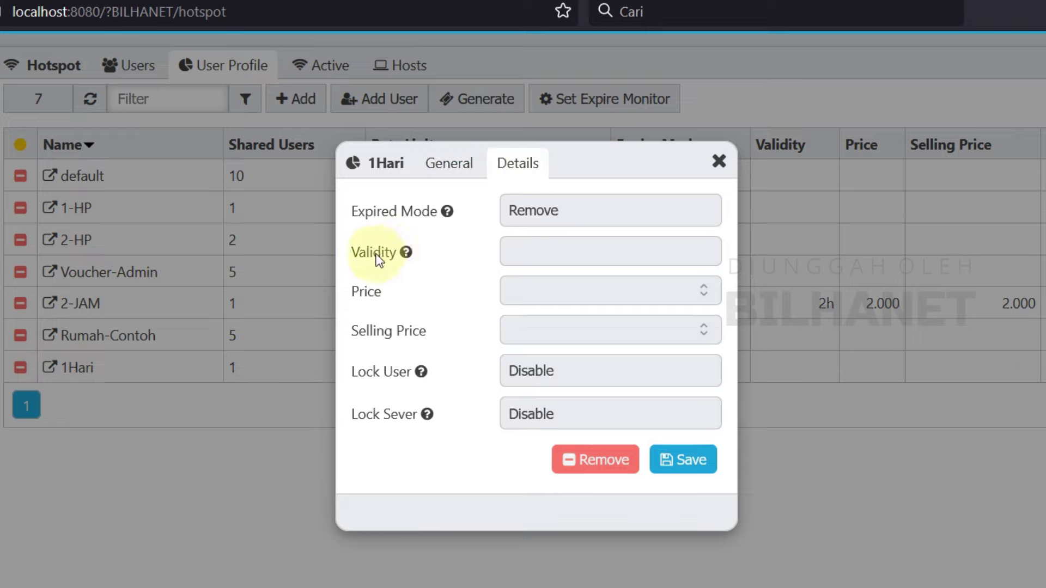
# Step: Set validity to 1d and both price and selling price to 5000
pyautogui.click(406, 252)
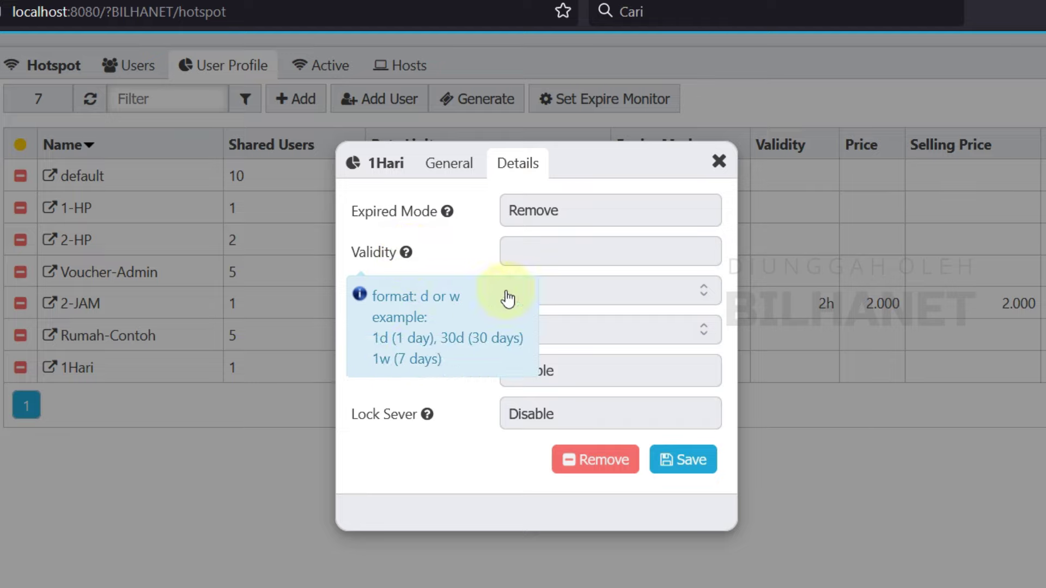
pyautogui.click(441, 321)
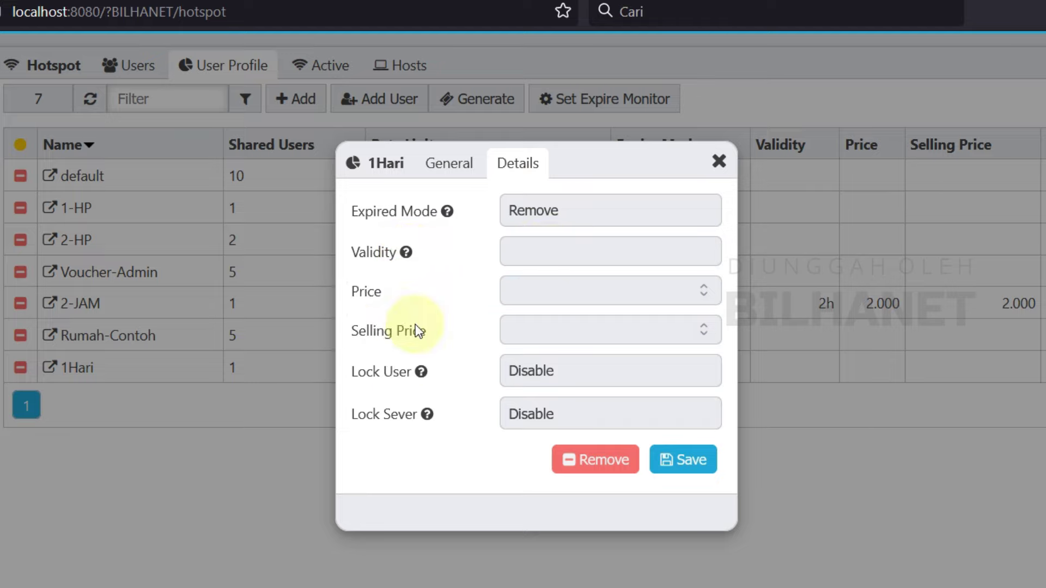
pyautogui.click(407, 252)
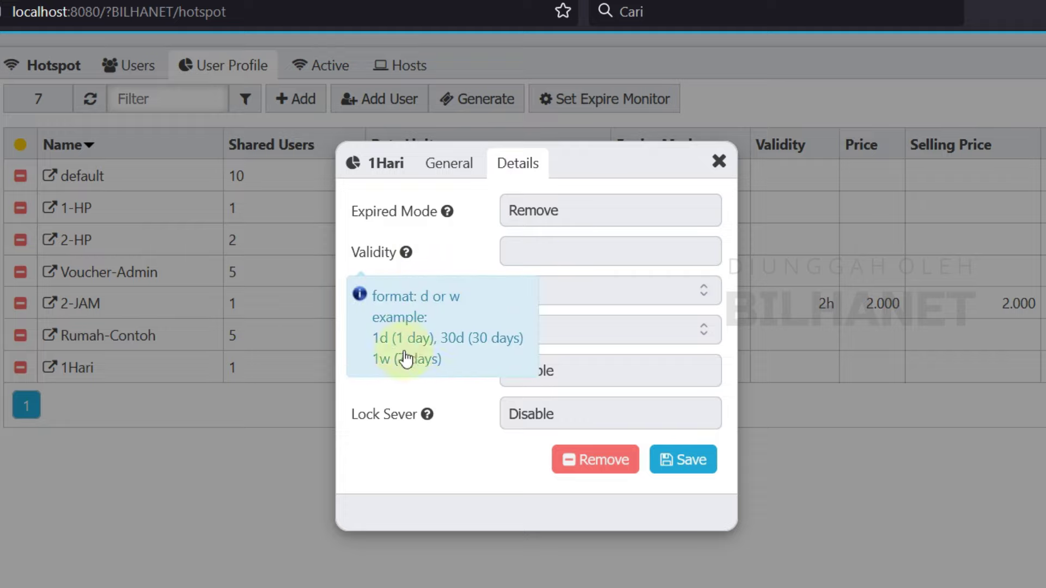
pyautogui.click(554, 251)
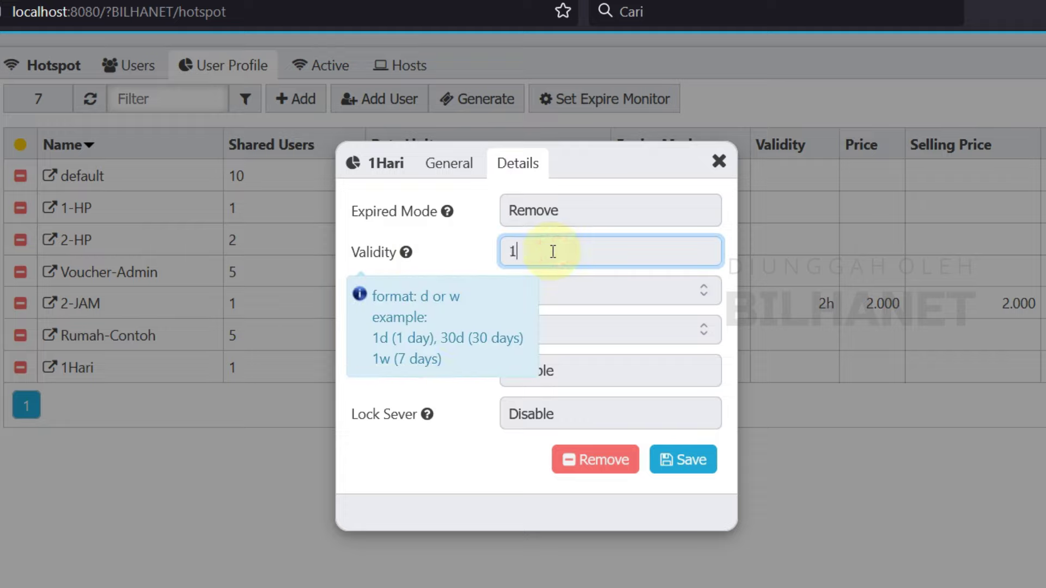
pyautogui.click(468, 260)
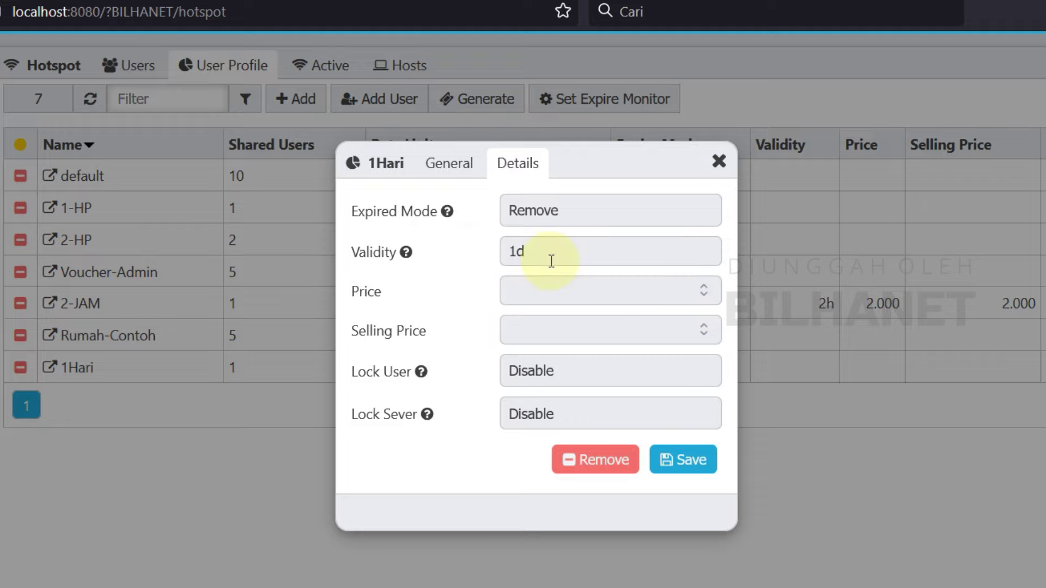
pyautogui.click(521, 283)
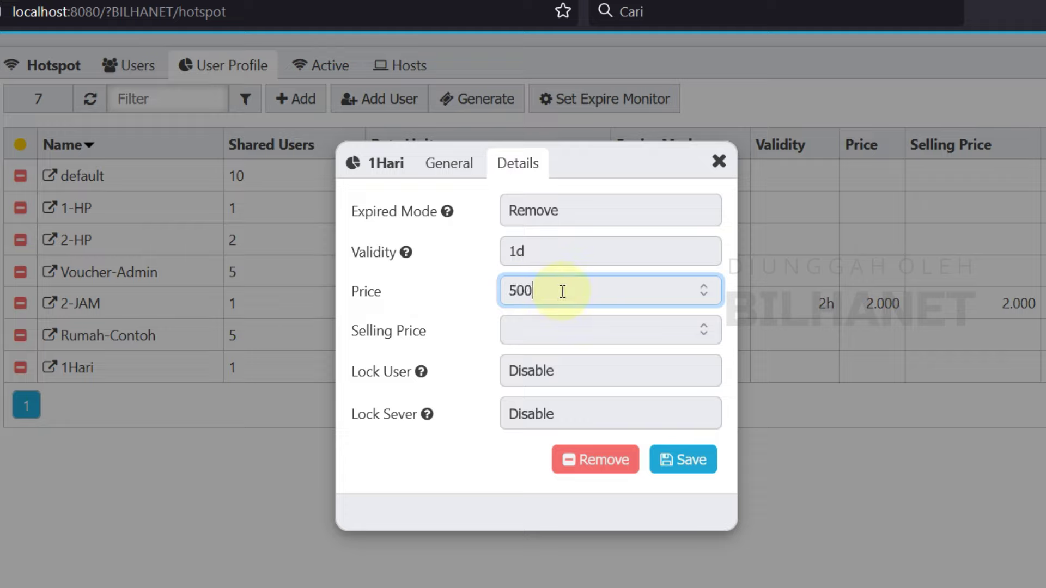
pyautogui.click(561, 327)
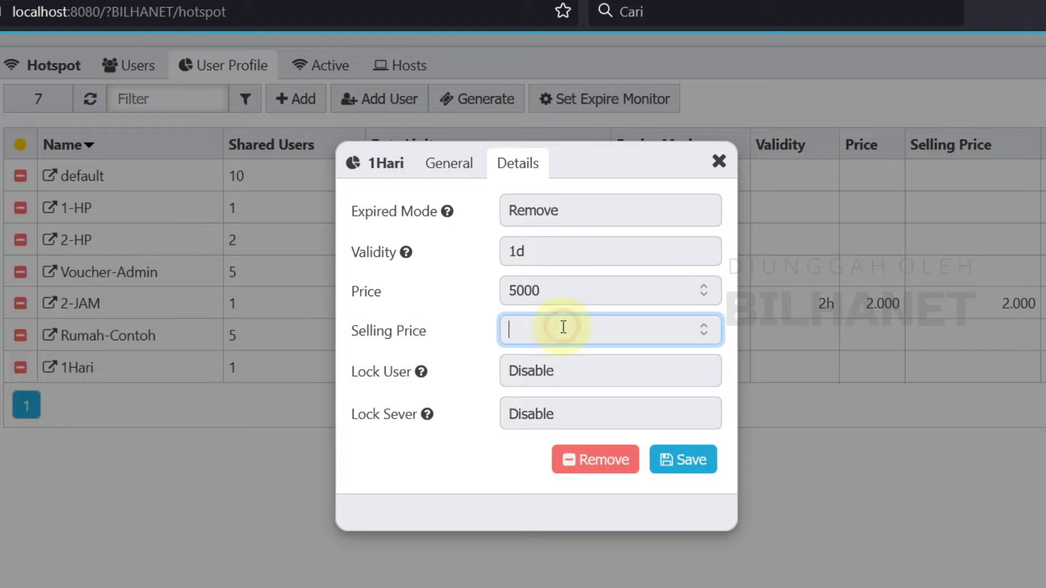
pyautogui.write('5000')
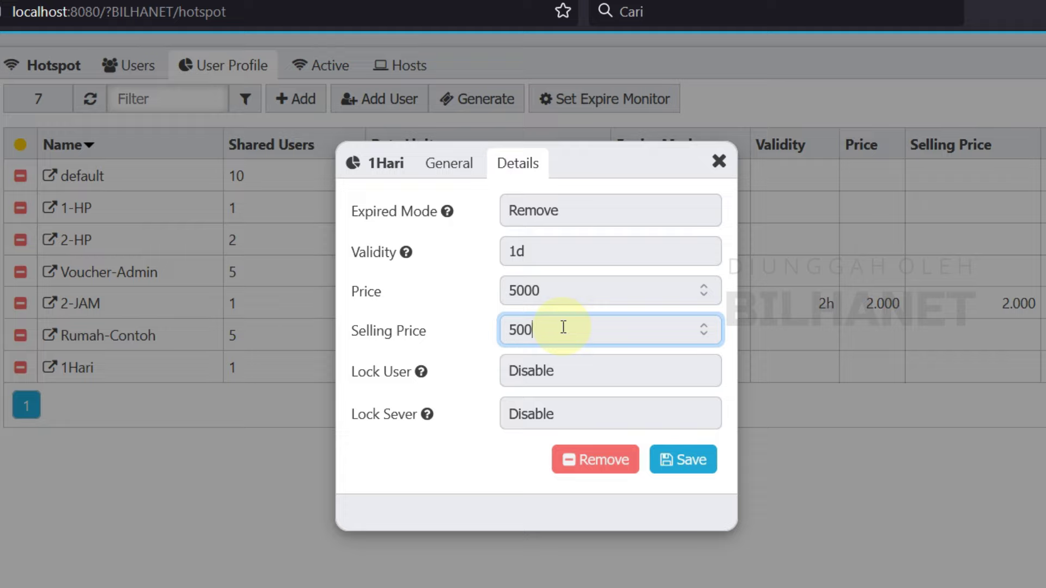
# Step: Keep user and server locking on Disable and save the profile
pyautogui.click(564, 379)
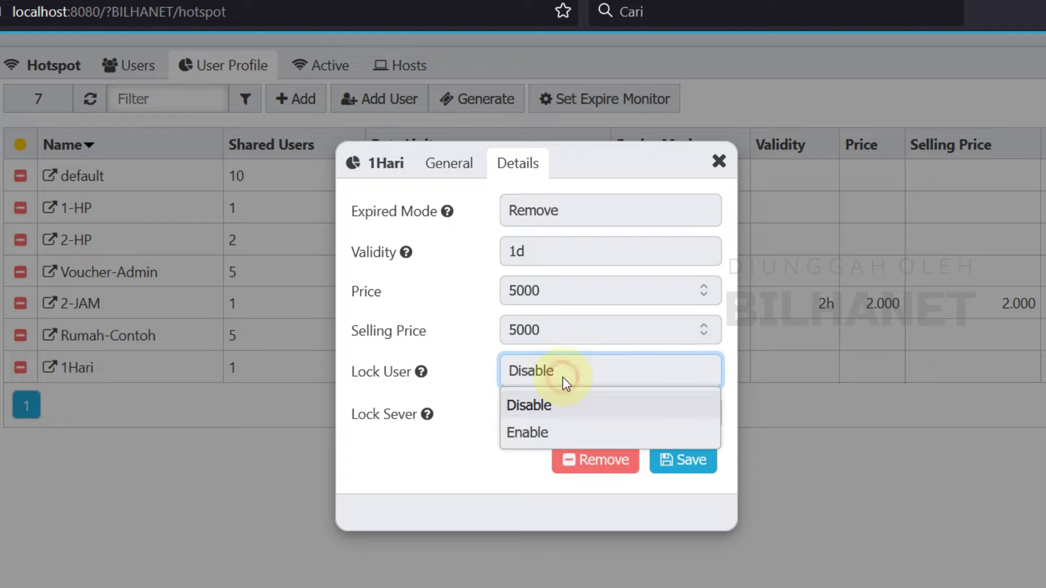
pyautogui.click(536, 407)
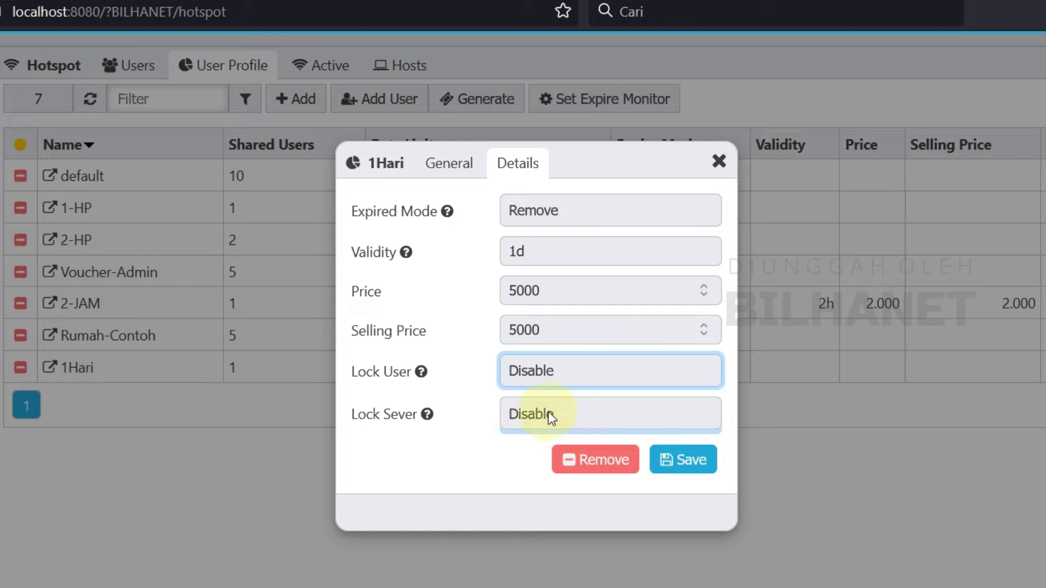
pyautogui.click(561, 413)
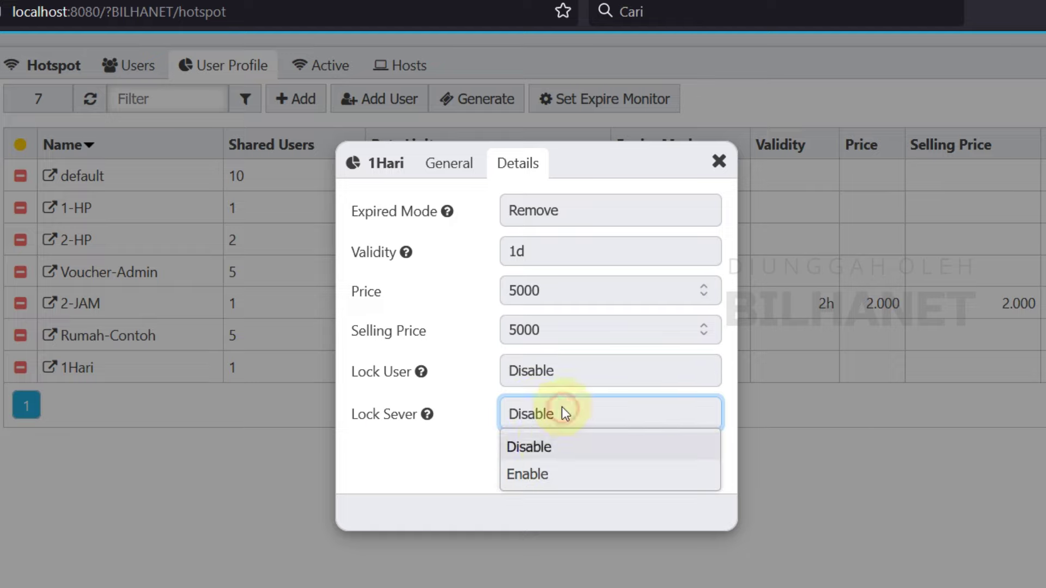
pyautogui.click(549, 448)
pyautogui.click(681, 471)
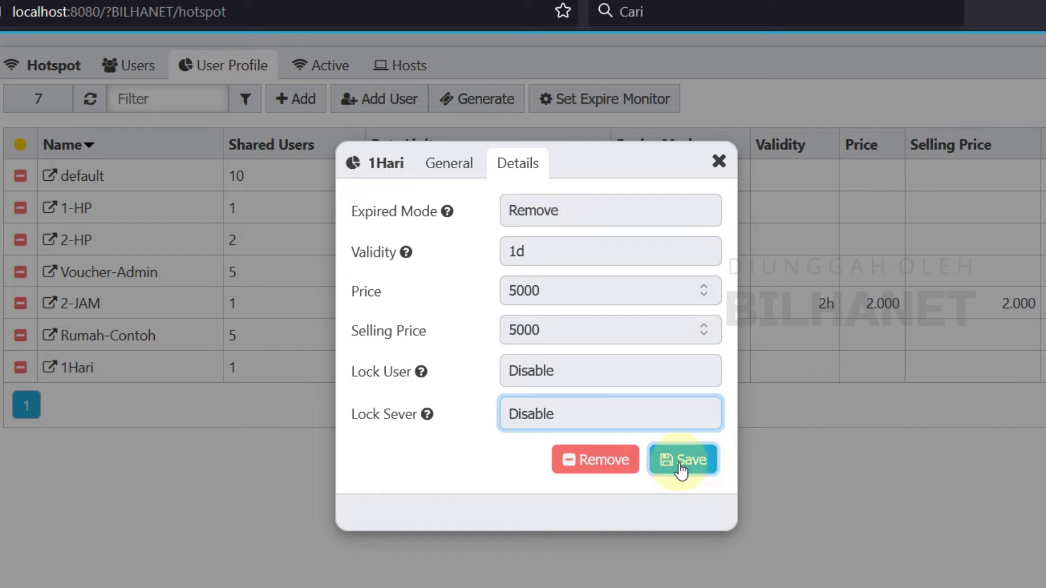
# Step: Review the 1Hari General and Details tabs, then save the profile again
pyautogui.click(456, 166)
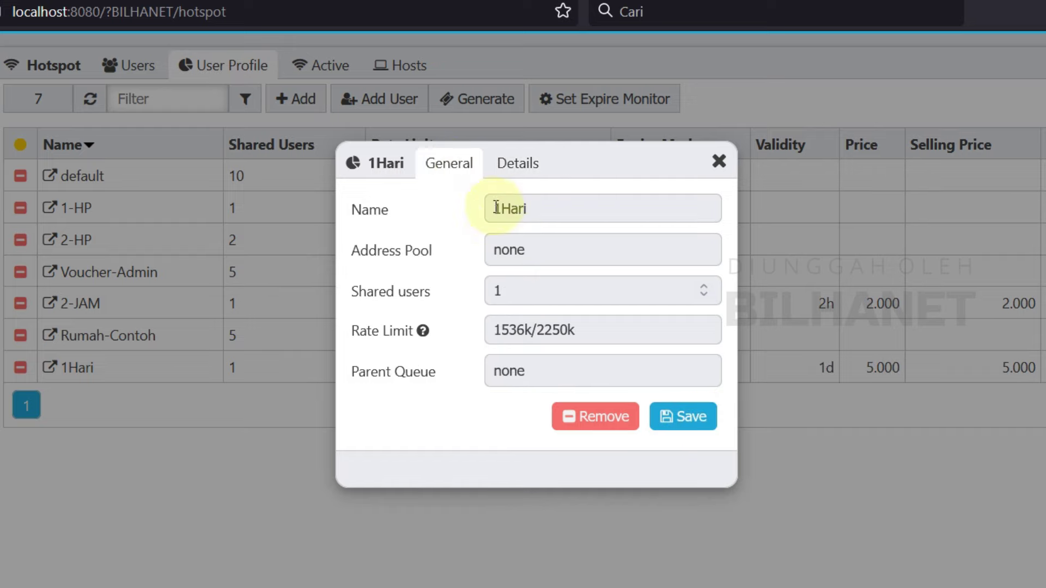
pyautogui.click(512, 163)
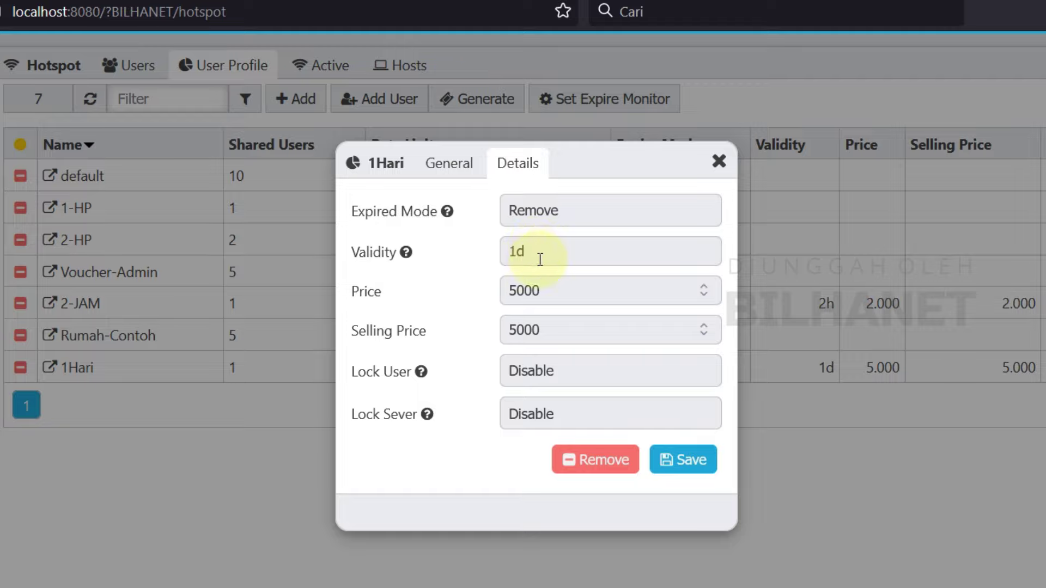
pyautogui.click(690, 459)
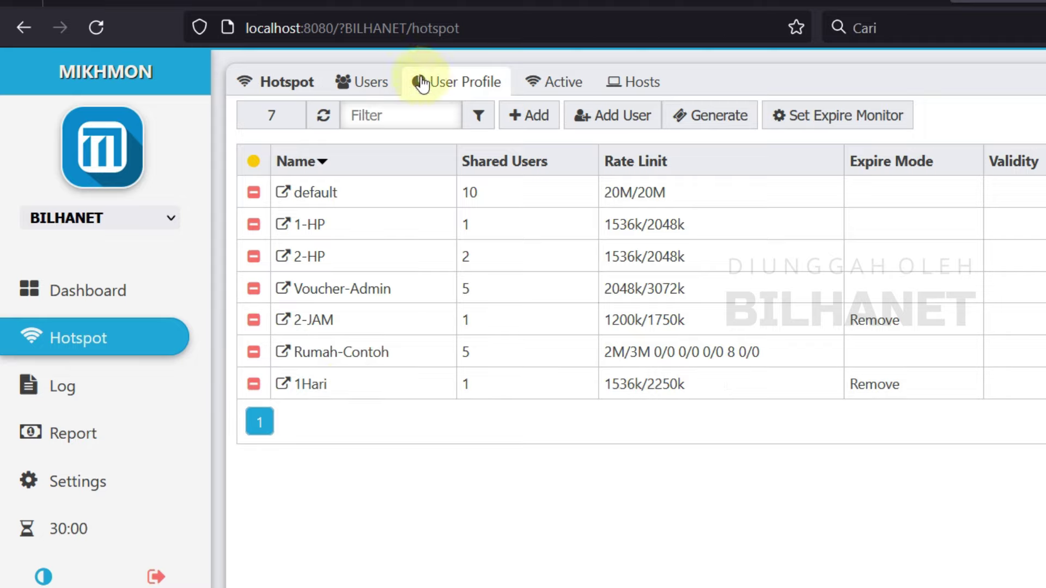
# Step: Switch to the Hotspot Users list and open the Add User form
pyautogui.click(368, 83)
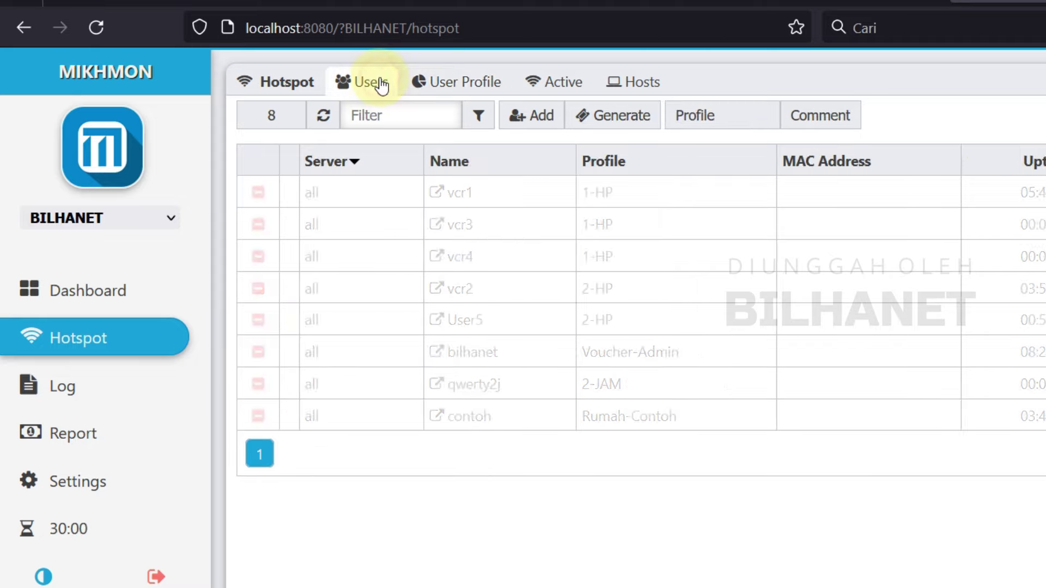
pyautogui.click(459, 80)
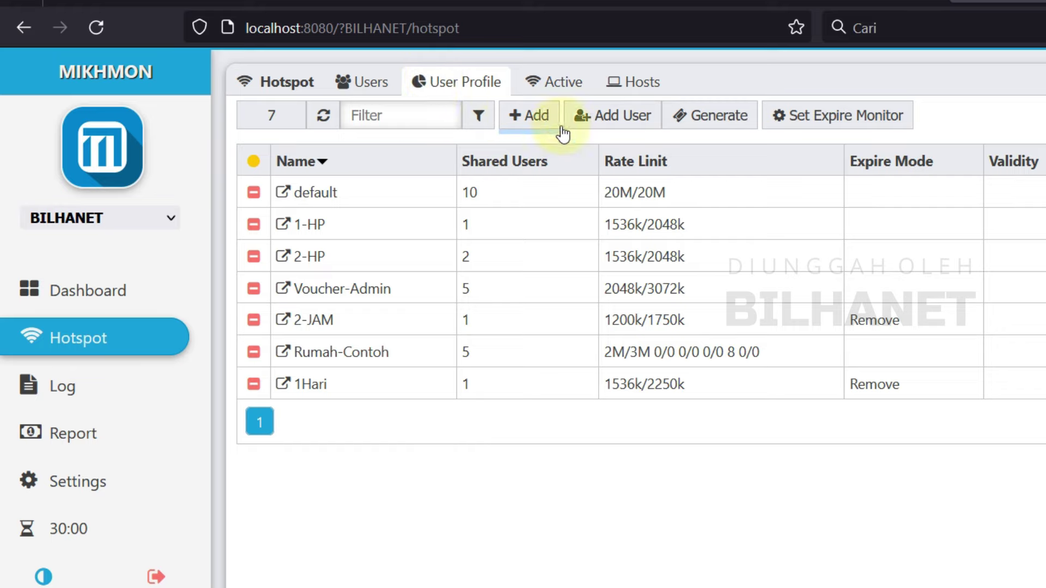
pyautogui.click(370, 82)
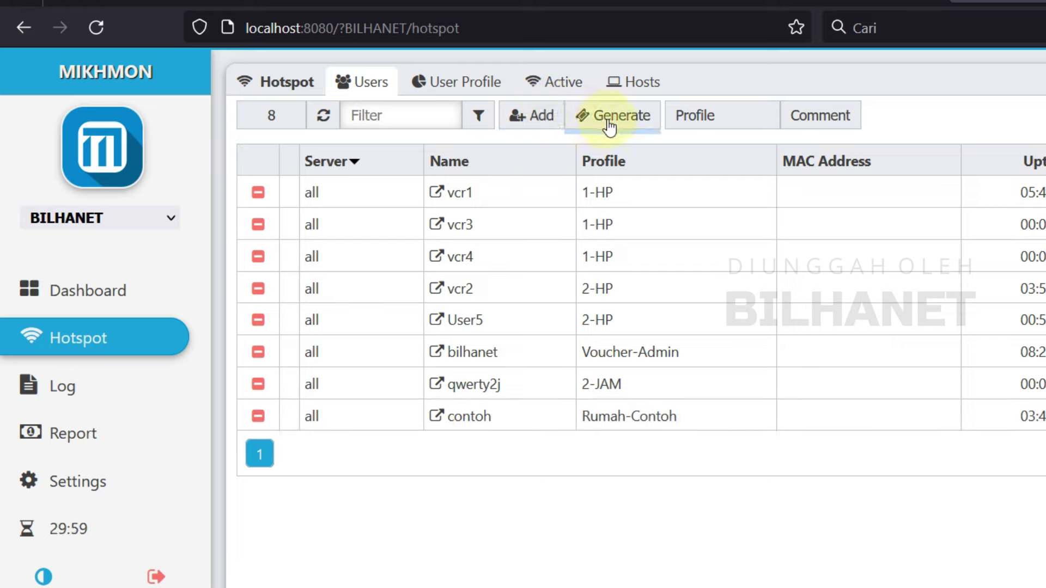
pyautogui.click(541, 124)
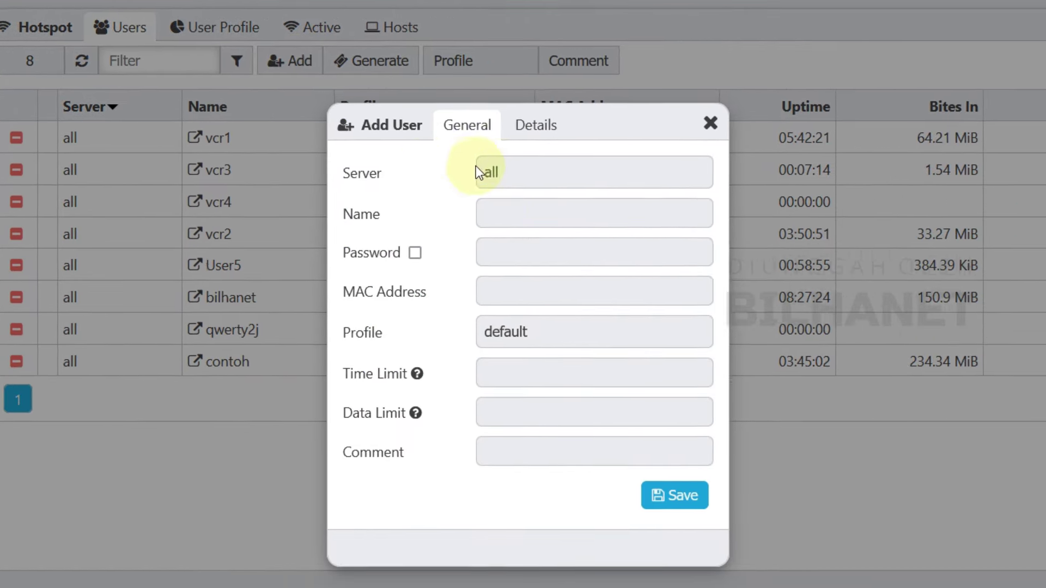
# Step: Keep the server at all and enter the user name ramadan
pyautogui.click(497, 167)
pyautogui.click(499, 168)
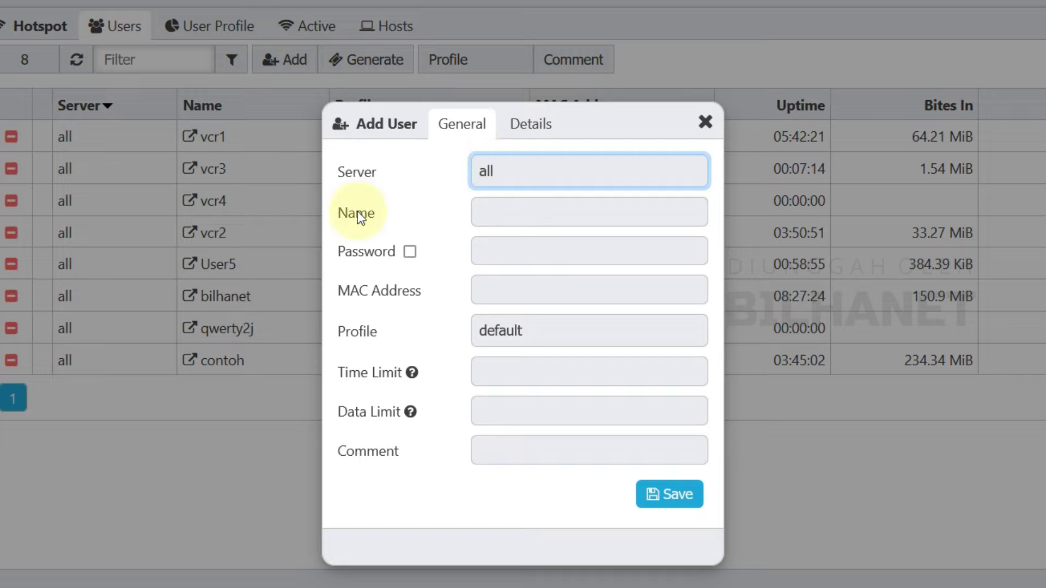
pyautogui.click(496, 176)
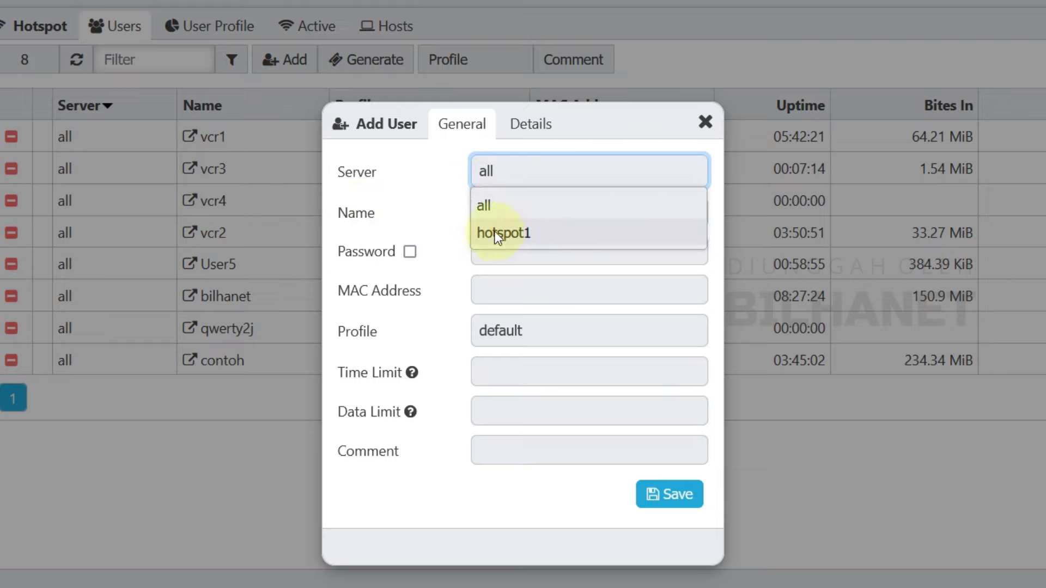
pyautogui.click(492, 204)
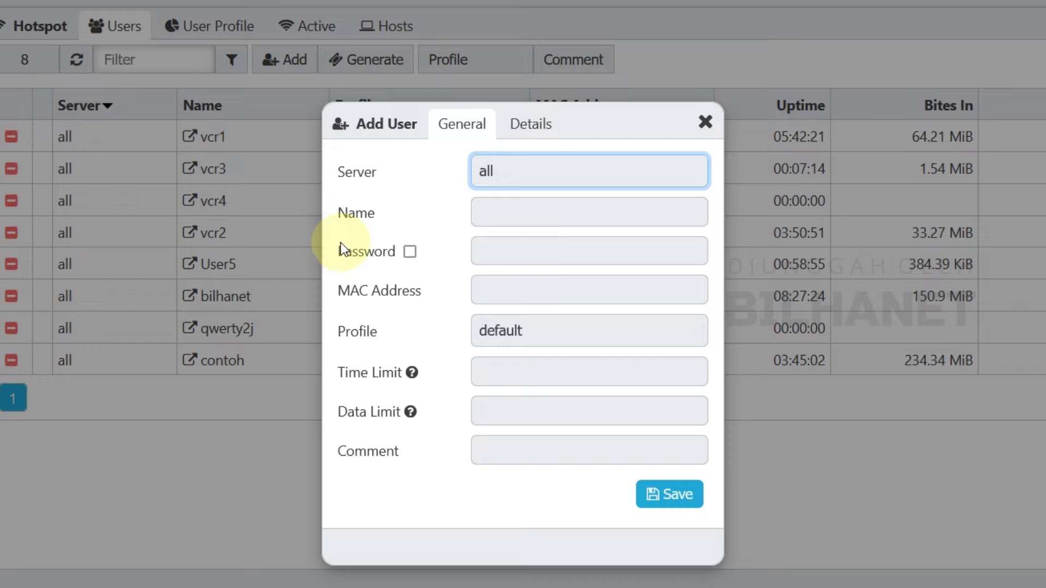
pyautogui.click(508, 215)
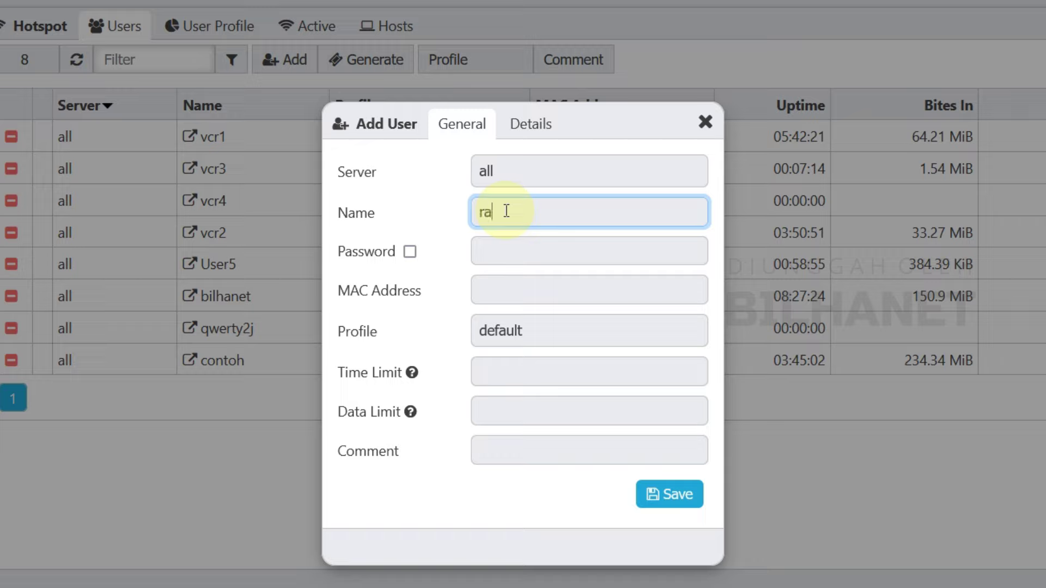
pyautogui.write('ramadan')
# Step: Copy the name into the enabled password field and assign the 1Hari profile
pyautogui.moveTo(560, 208); pyautogui.dragTo(480, 211)
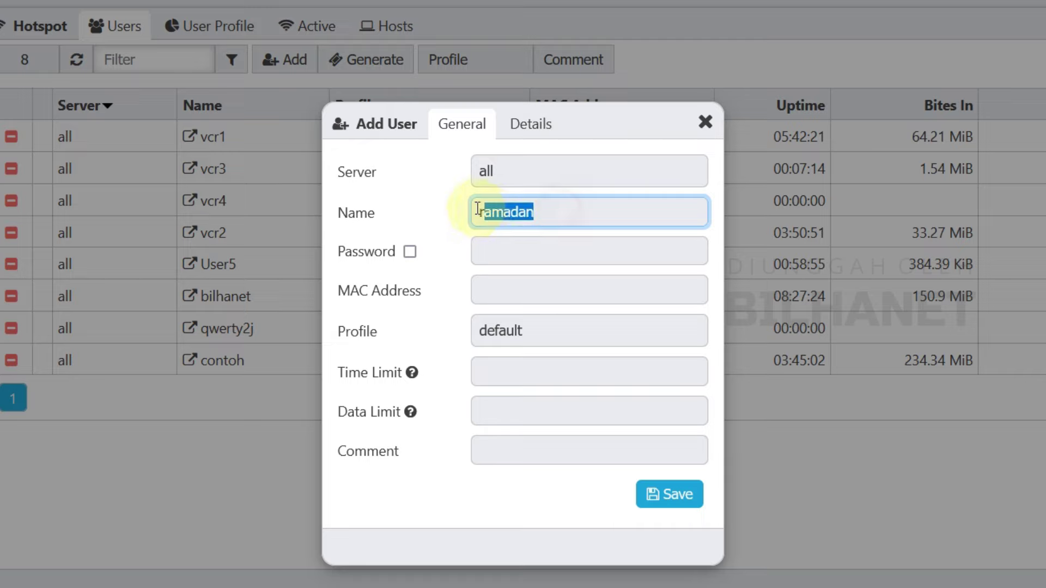
pyautogui.rightClick(482, 212)
pyautogui.click(536, 327)
pyautogui.click(410, 252)
pyautogui.click(545, 251)
pyautogui.hotkey('ctrl', 'v')
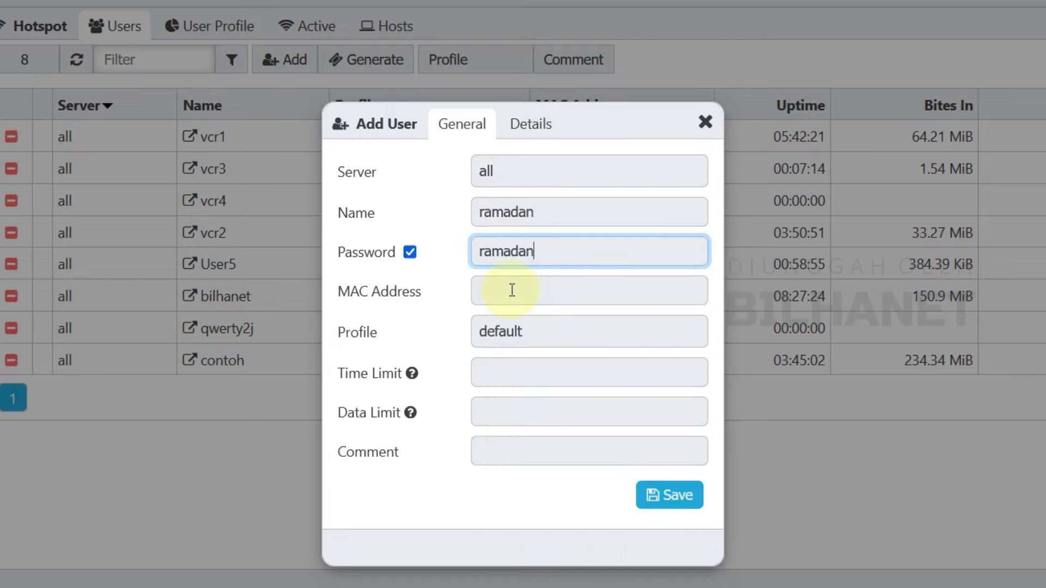
pyautogui.click(500, 330)
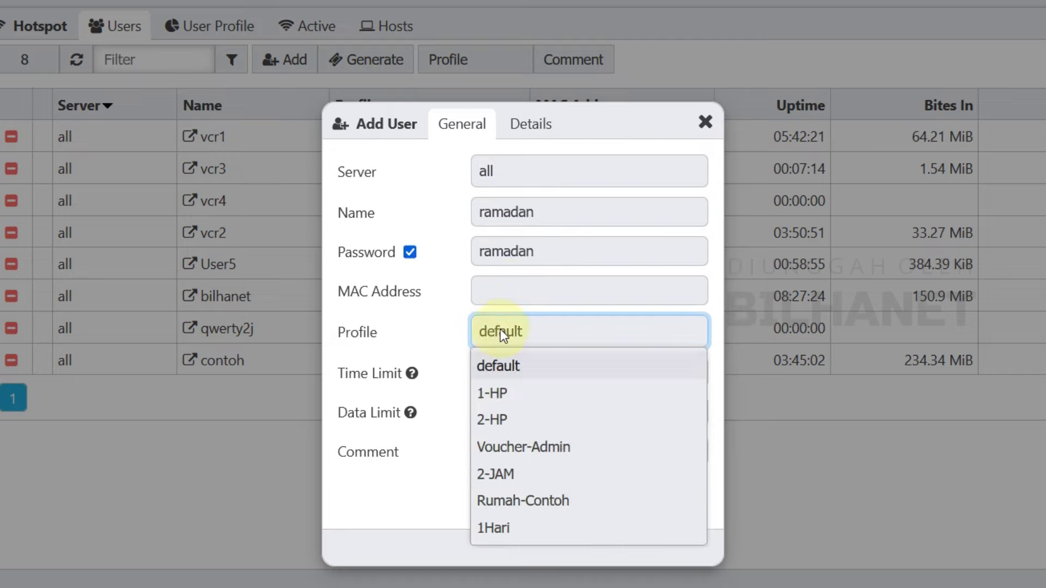
pyautogui.click(514, 530)
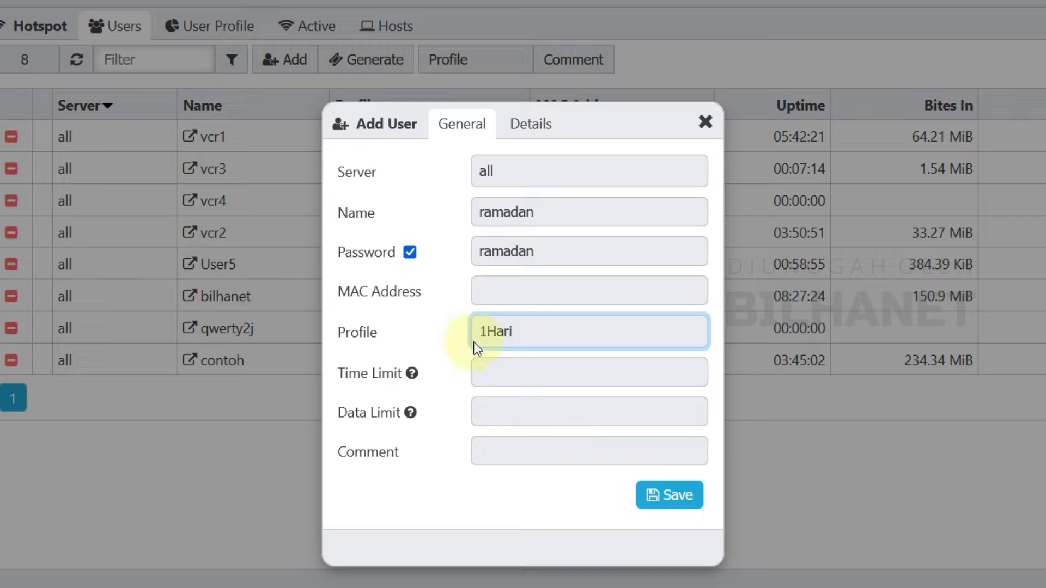
# Step: Set the ramadan user's time limit to 2h
pyautogui.click(410, 374)
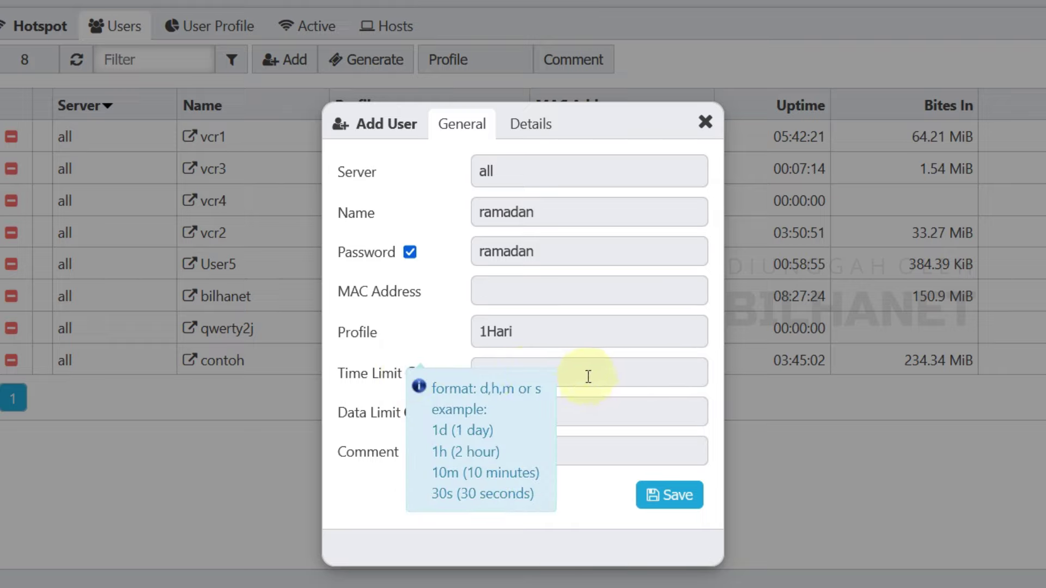
pyautogui.click(580, 374)
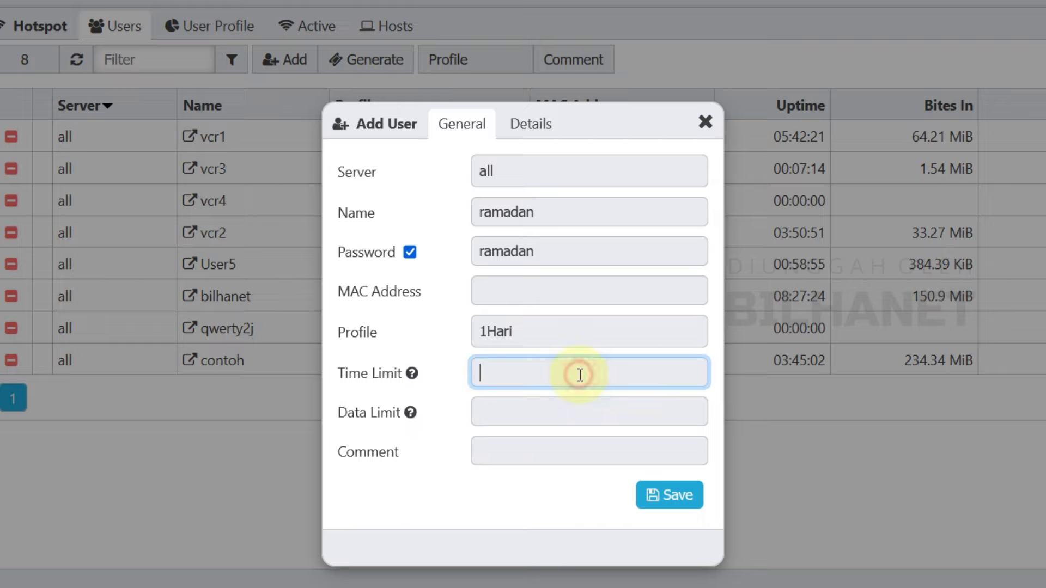
pyautogui.write('2h')
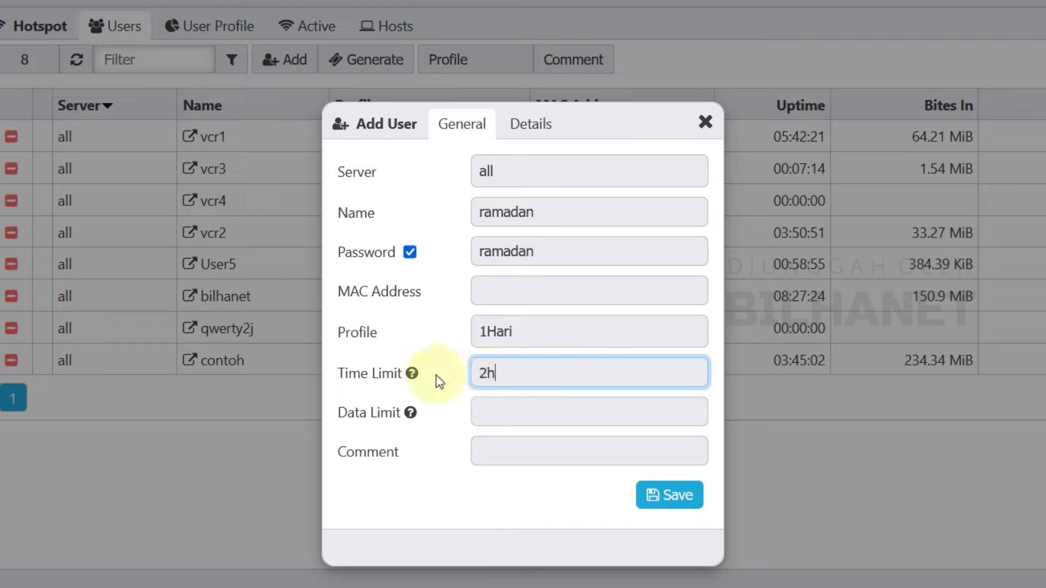
pyautogui.click(412, 375)
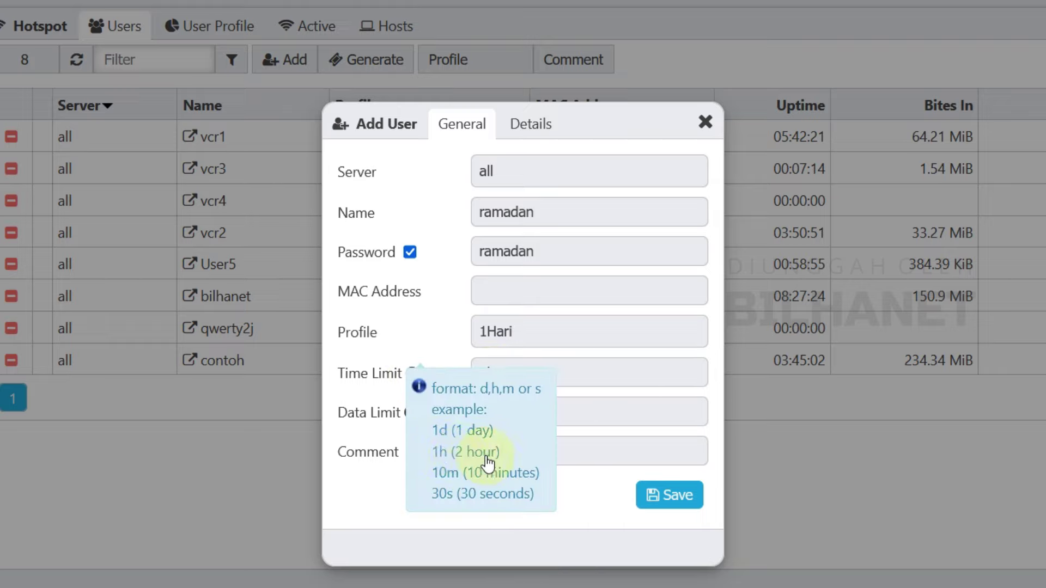
pyautogui.click(584, 371)
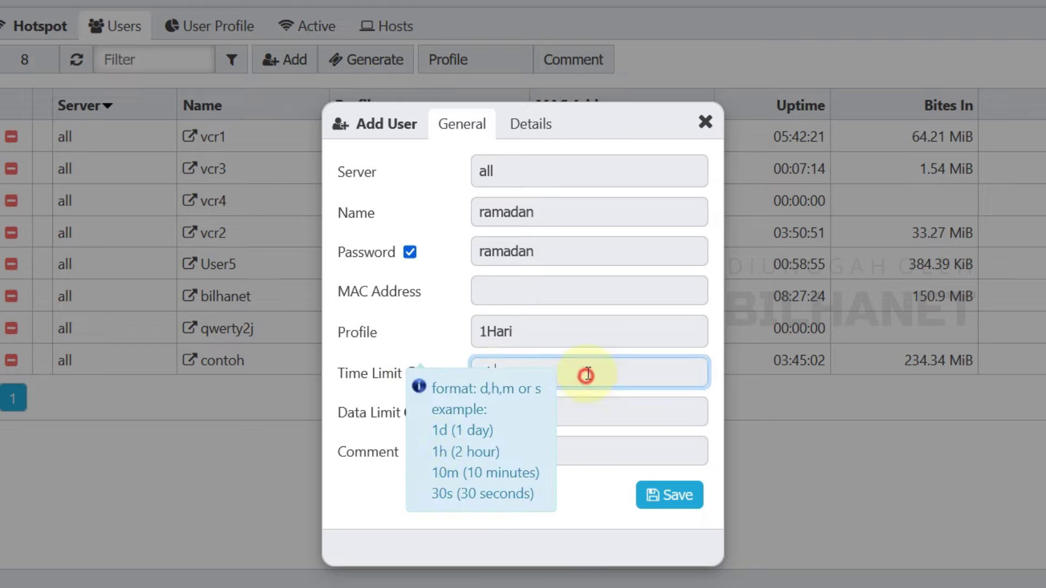
pyautogui.click(358, 383)
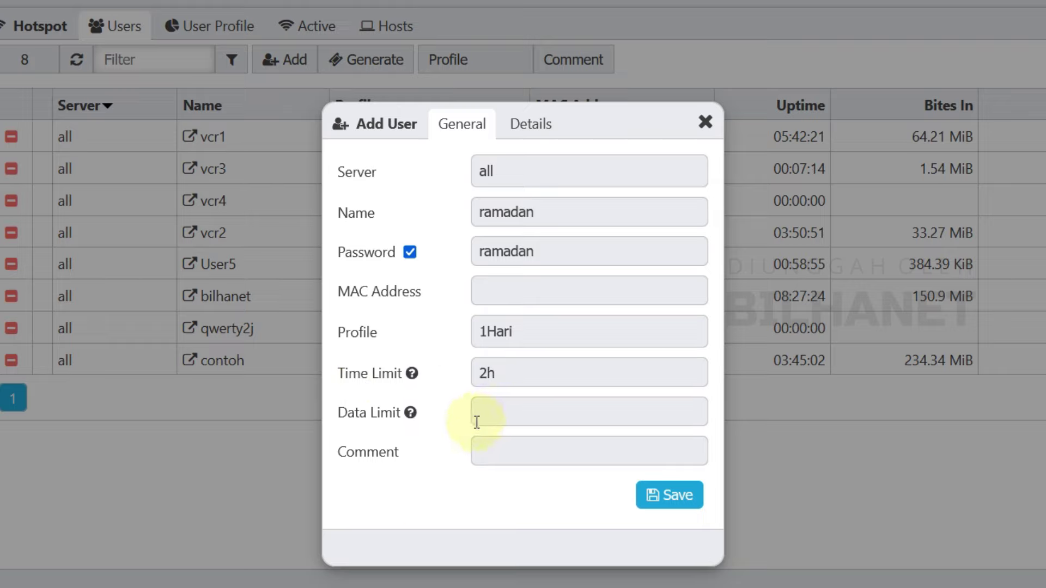
# Step: Leave the data limit empty and view the user's Details tab
pyautogui.click(498, 413)
pyautogui.click(411, 414)
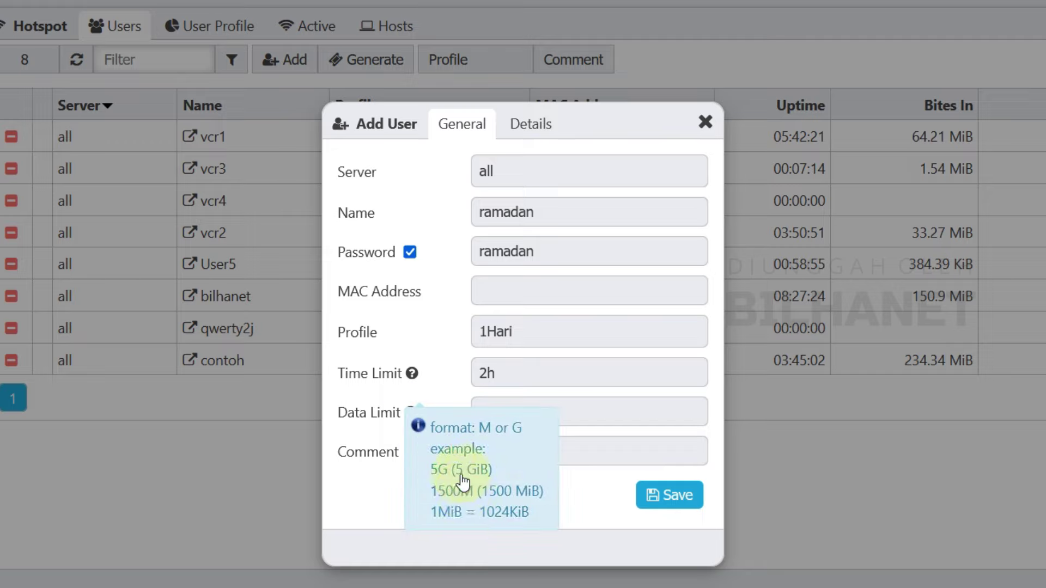
pyautogui.click(594, 413)
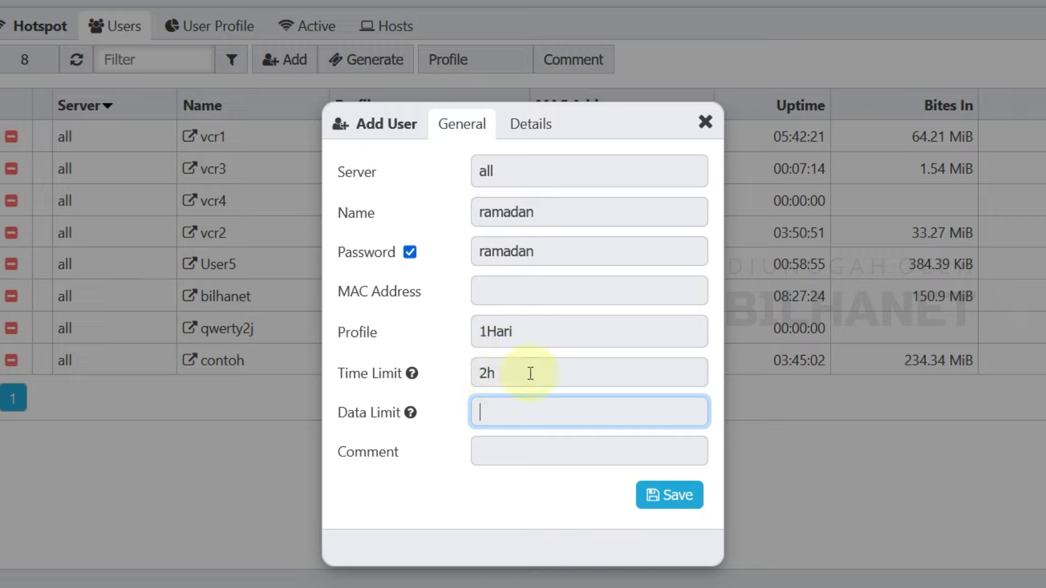
pyautogui.click(546, 135)
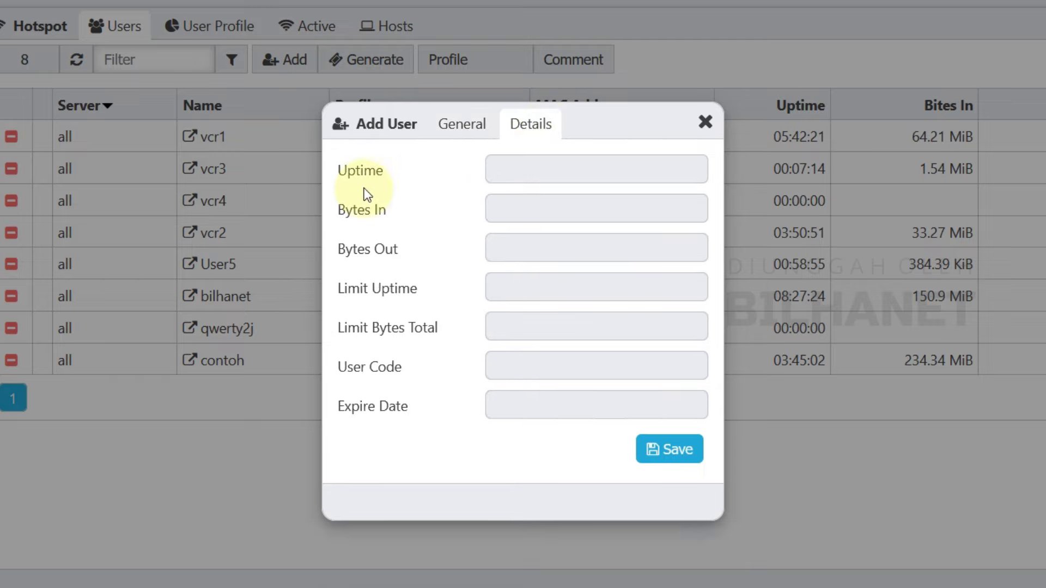
# Step: Save user ramadan, then reopen its entry to confirm the 1Hari profile
pyautogui.click(472, 131)
pyautogui.click(674, 508)
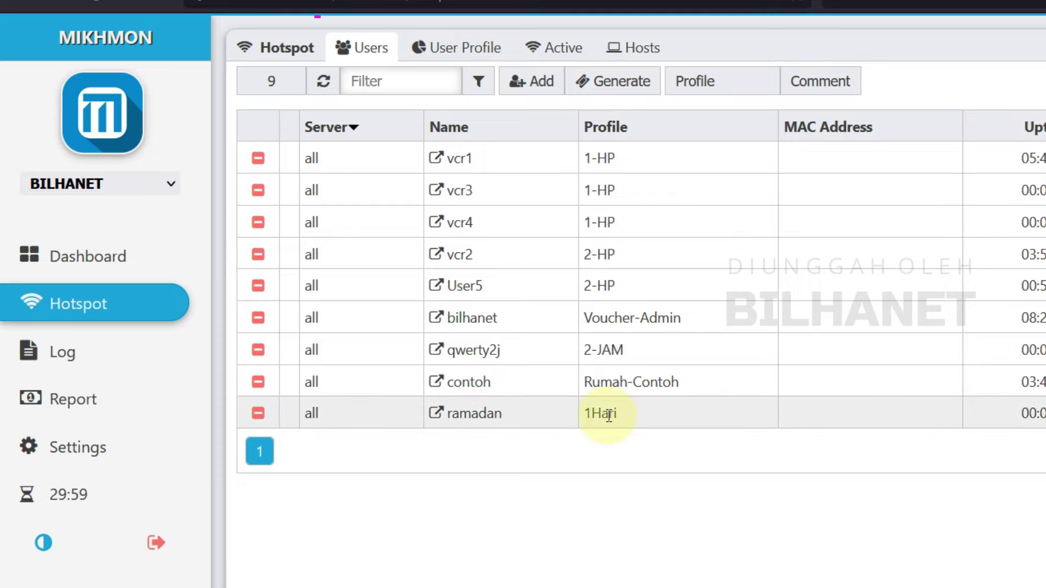
pyautogui.click(439, 413)
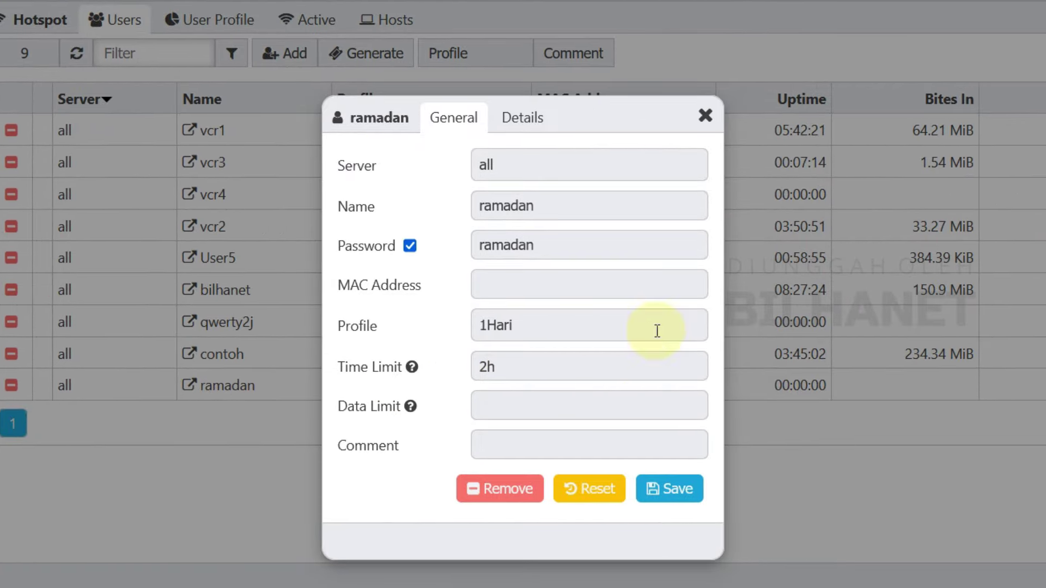
pyautogui.click(705, 115)
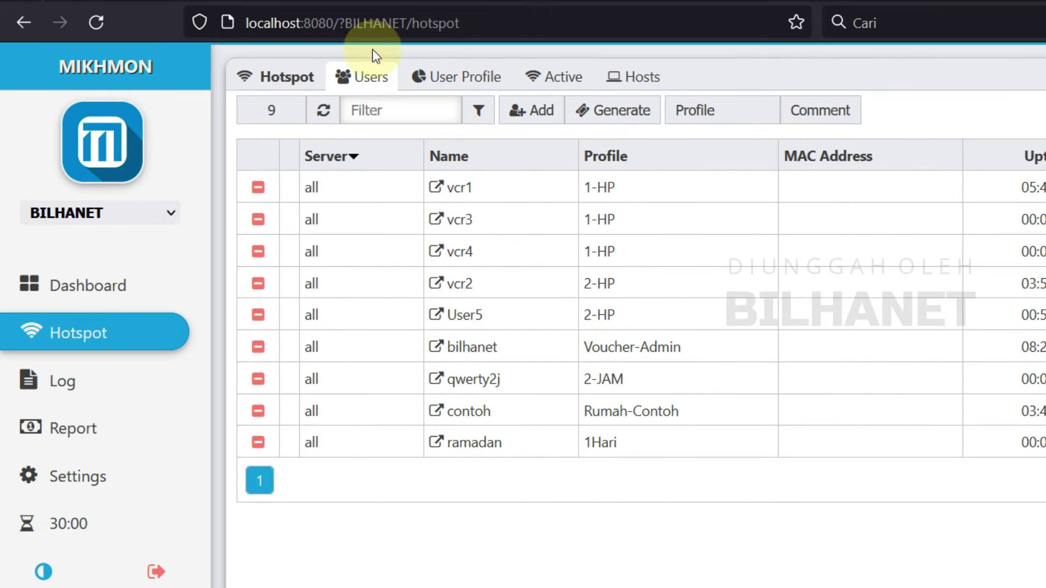
# Step: Start a voucher batch of quantity 10 with Username = Password user mode
pyautogui.click(646, 114)
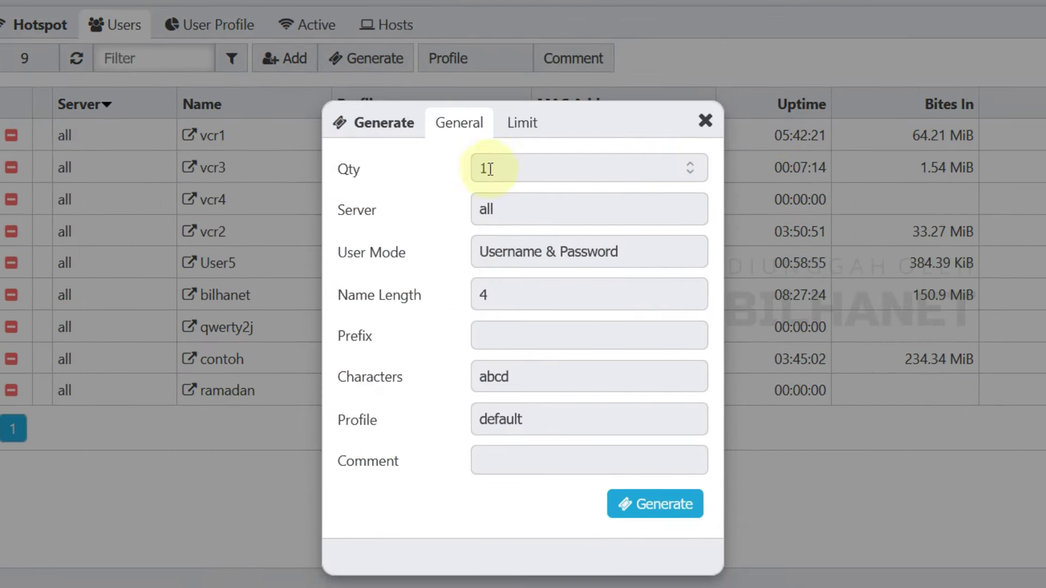
pyautogui.doubleClick(490, 169)
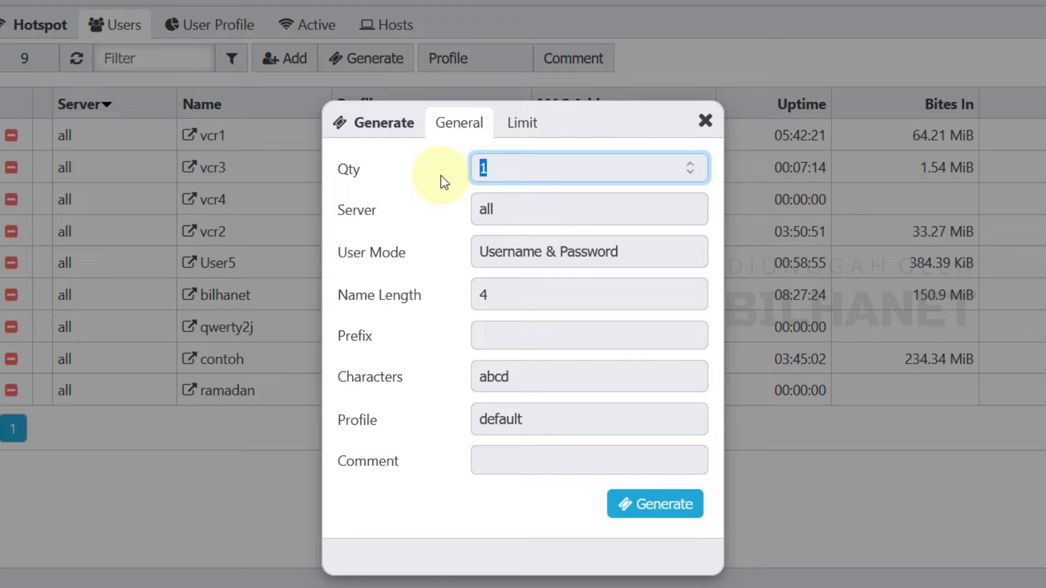
pyautogui.write('10')
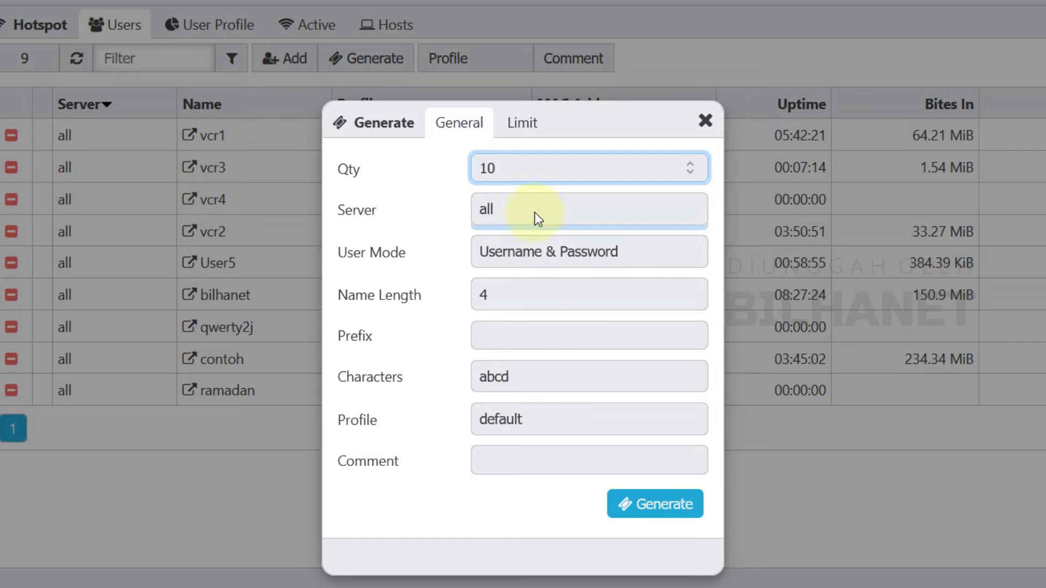
pyautogui.click(551, 251)
pyautogui.click(564, 312)
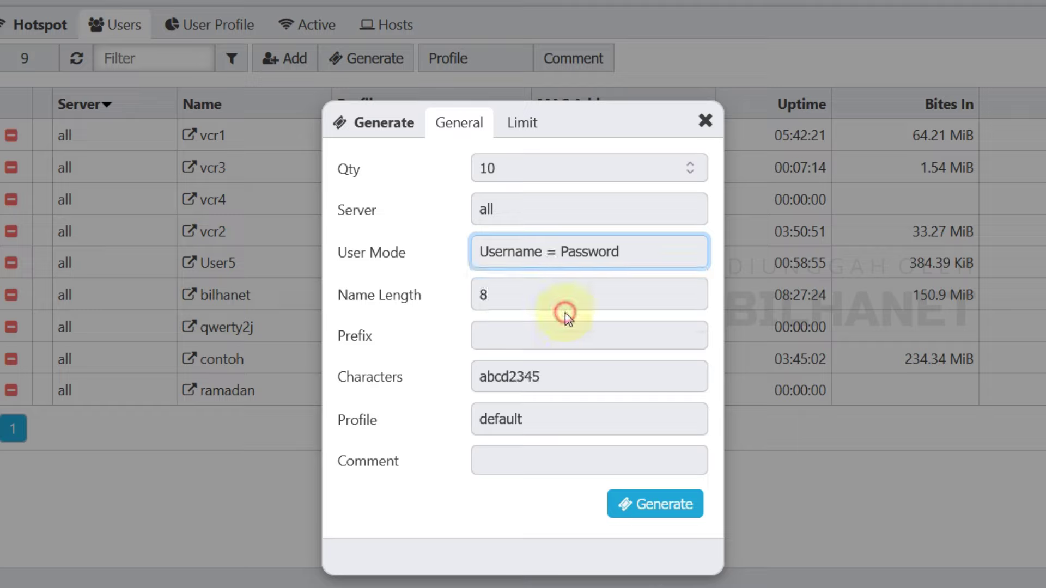
# Step: Set name length 5, prefix 2j, character set 5ab2c34d and profile 1Hari
pyautogui.click(500, 292)
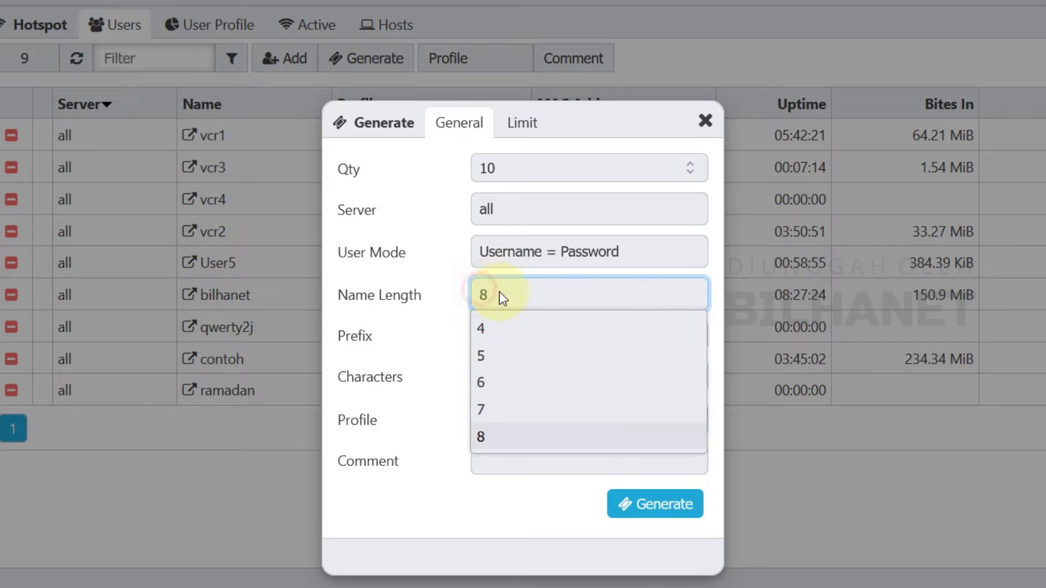
pyautogui.click(496, 358)
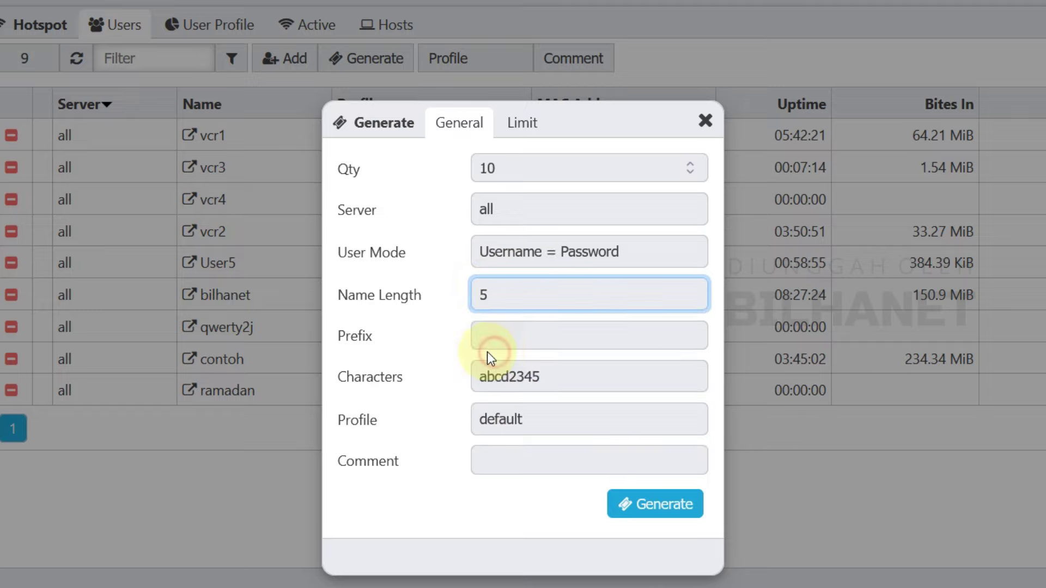
pyautogui.click(519, 328)
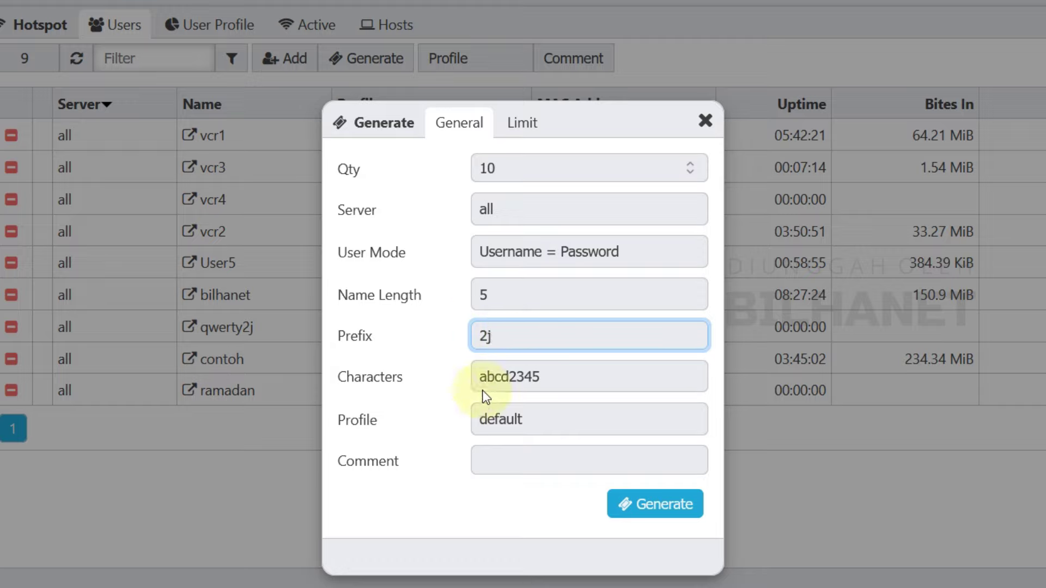
pyautogui.click(553, 380)
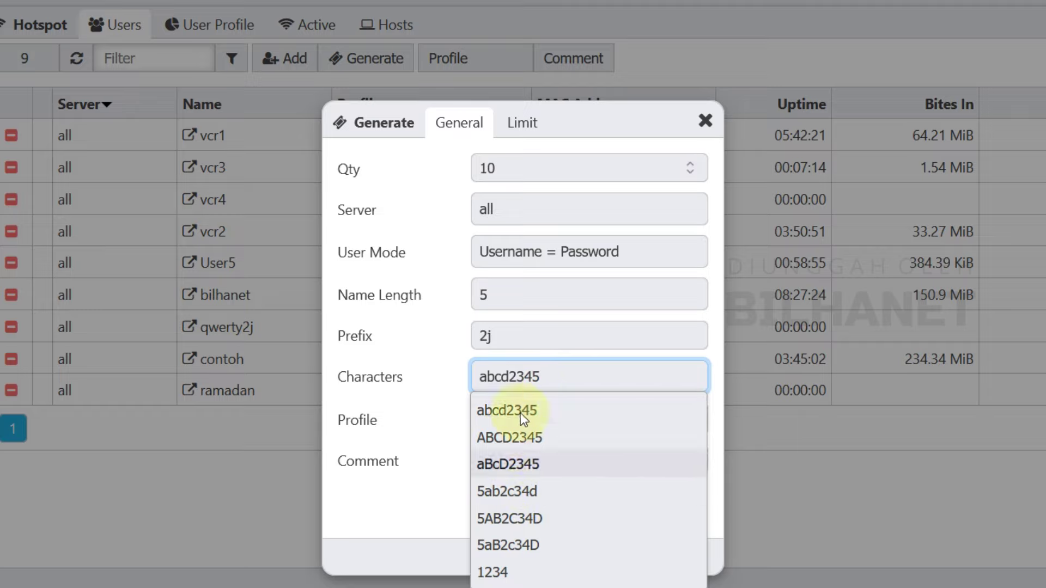
pyautogui.click(517, 493)
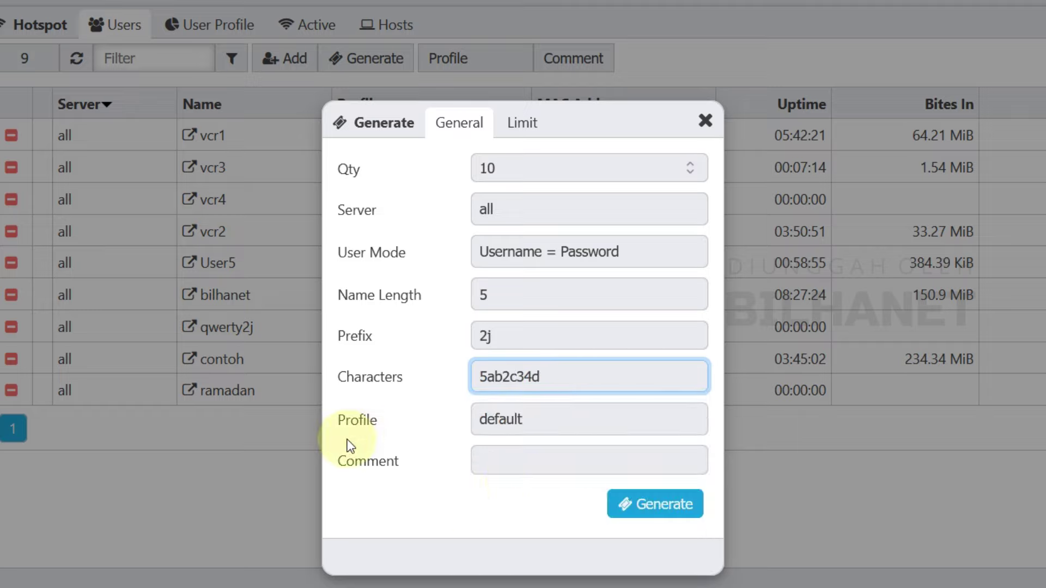
pyautogui.click(518, 421)
pyautogui.click(514, 518)
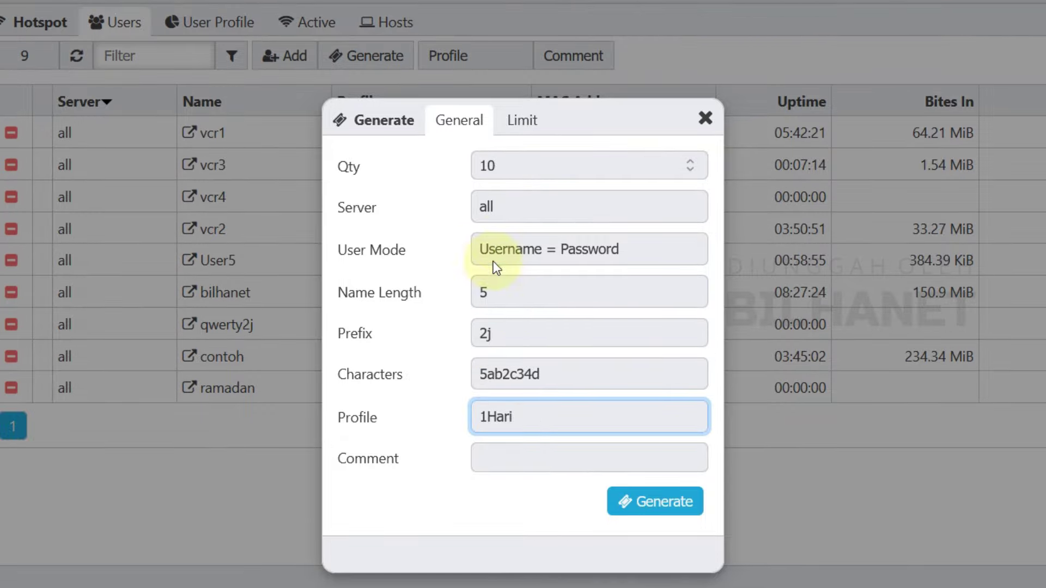
# Step: Give the vouchers a 2h time limit on the Limit tab
pyautogui.click(524, 128)
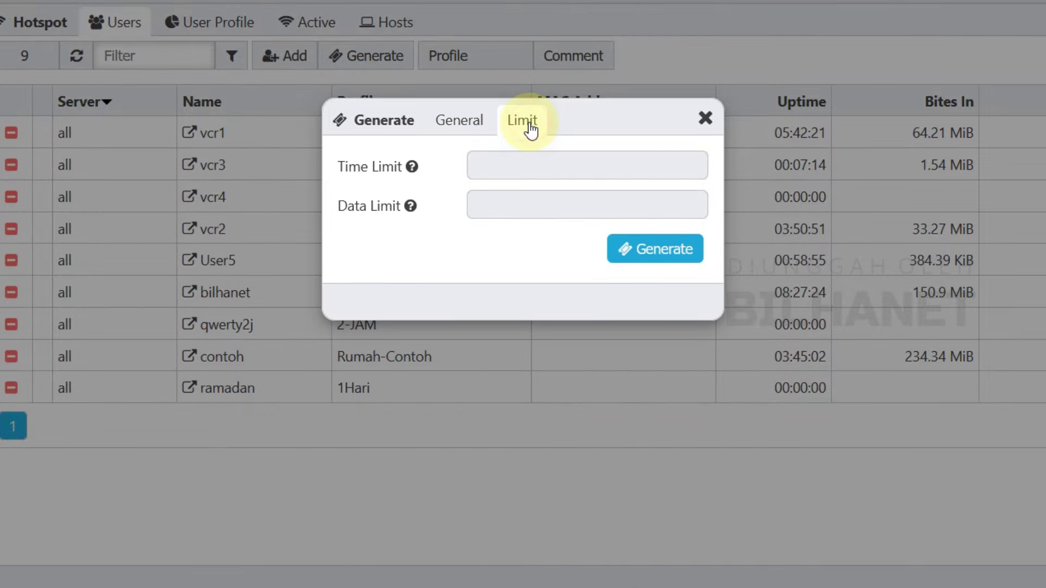
pyautogui.click(459, 128)
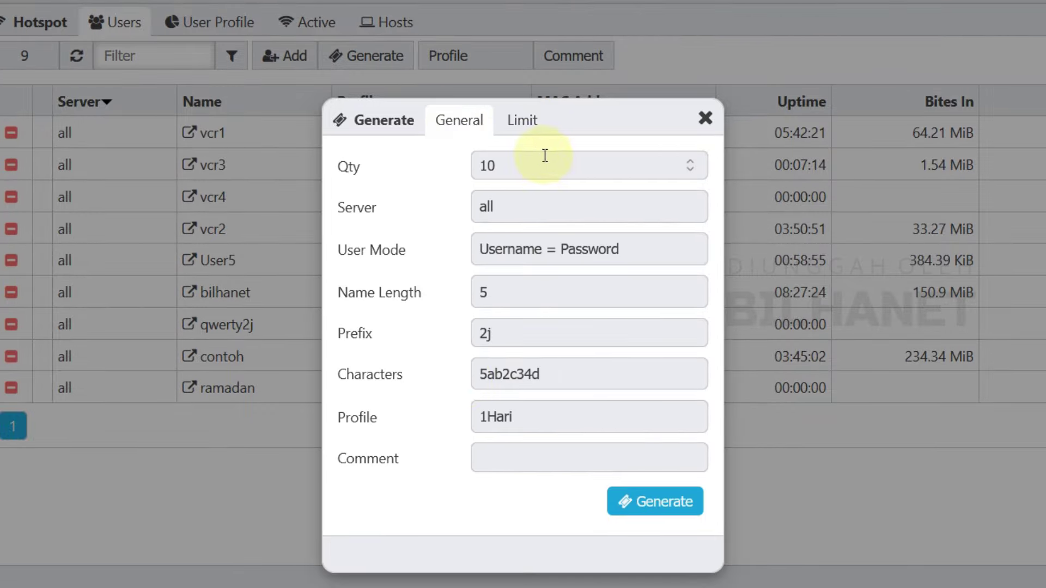
pyautogui.click(526, 129)
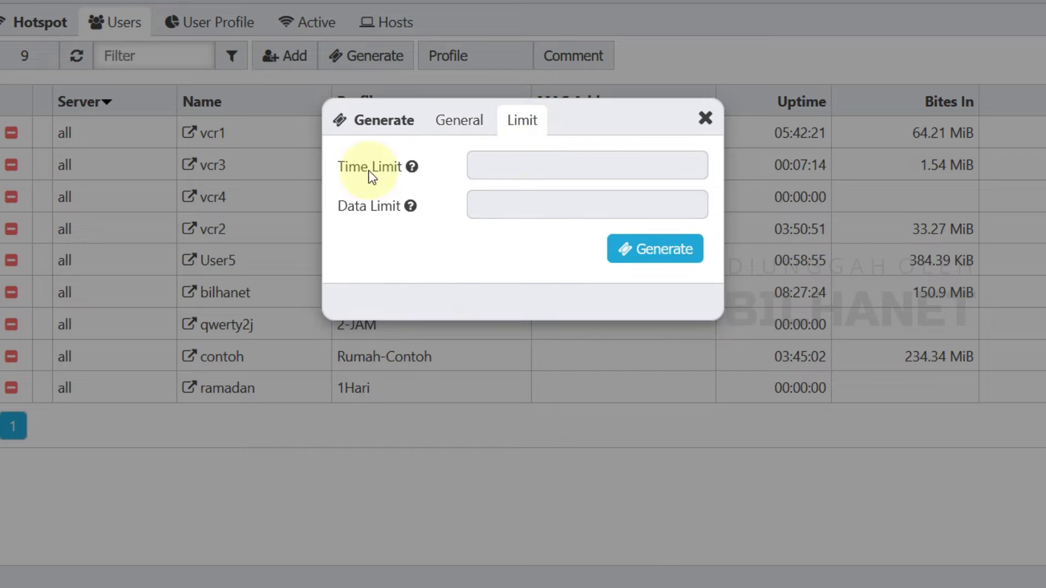
pyautogui.click(528, 170)
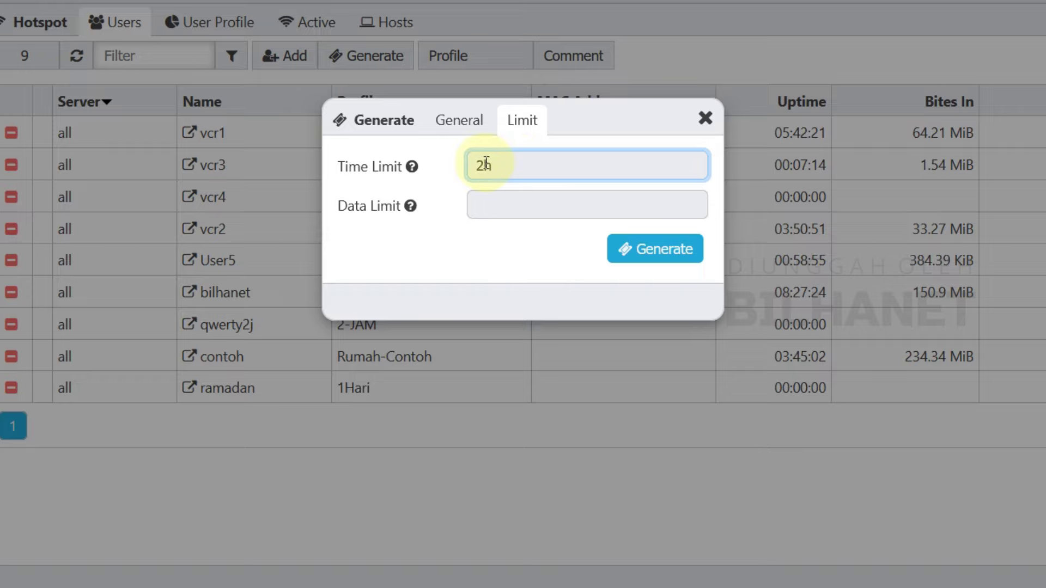
pyautogui.write('2h')
pyautogui.moveTo(492, 165); pyautogui.dragTo(484, 165)
pyautogui.click(466, 122)
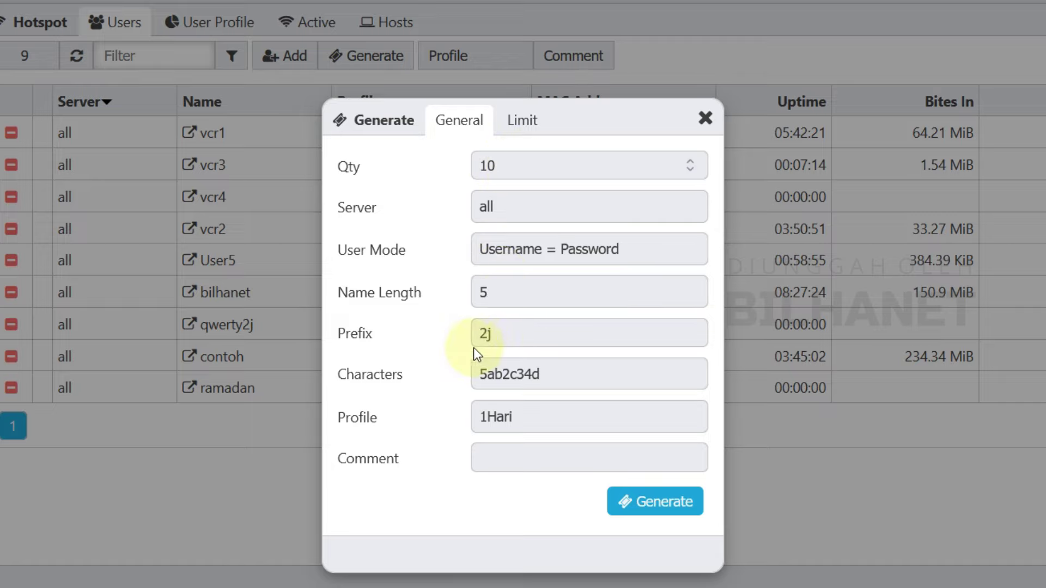
# Step: Keep the 2j prefix unchanged and generate the 10 vouchers
pyautogui.doubleClick(509, 332)
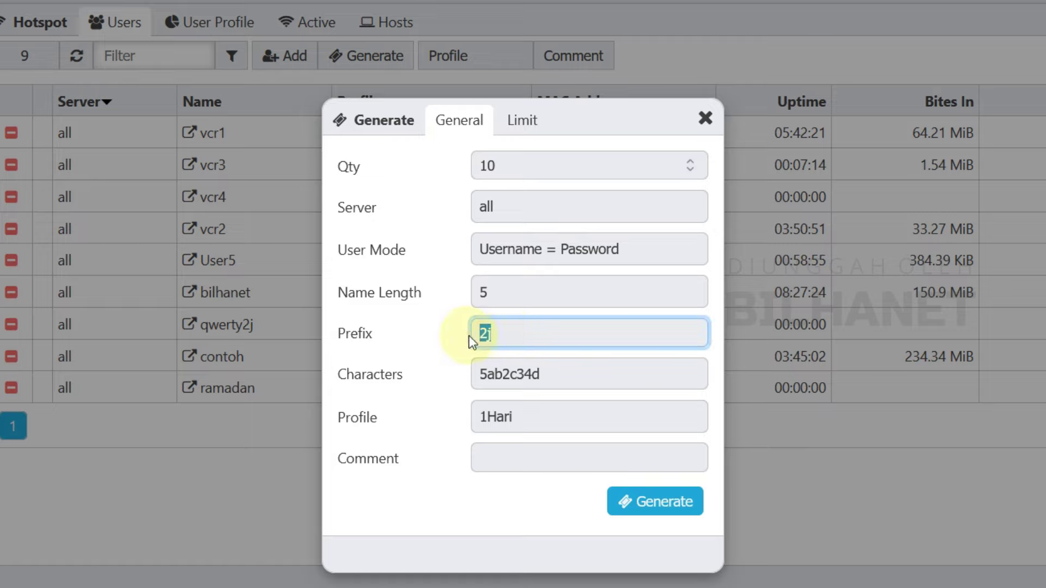
pyautogui.click(501, 332)
pyautogui.click(354, 417)
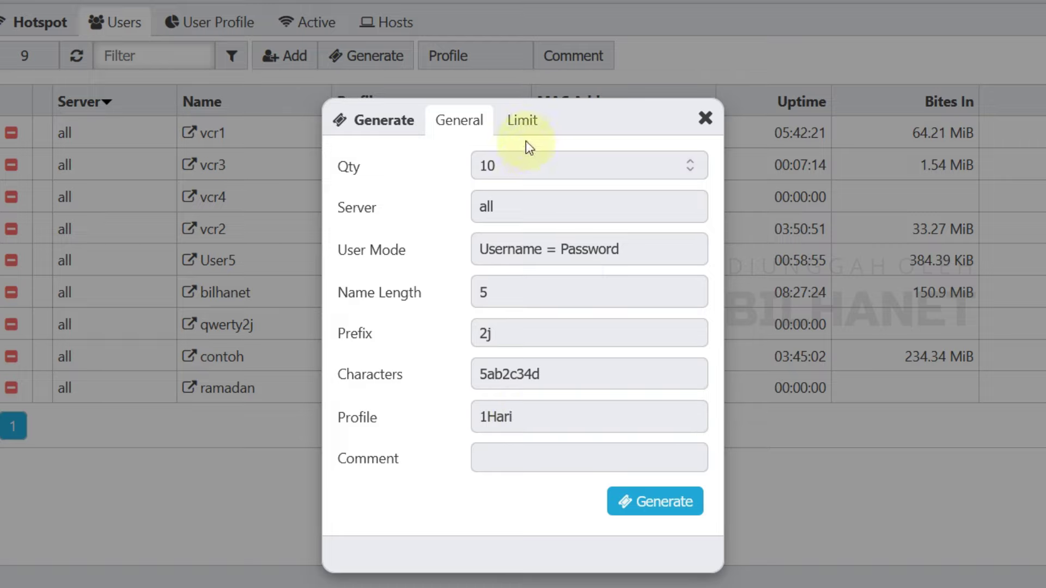
pyautogui.click(531, 123)
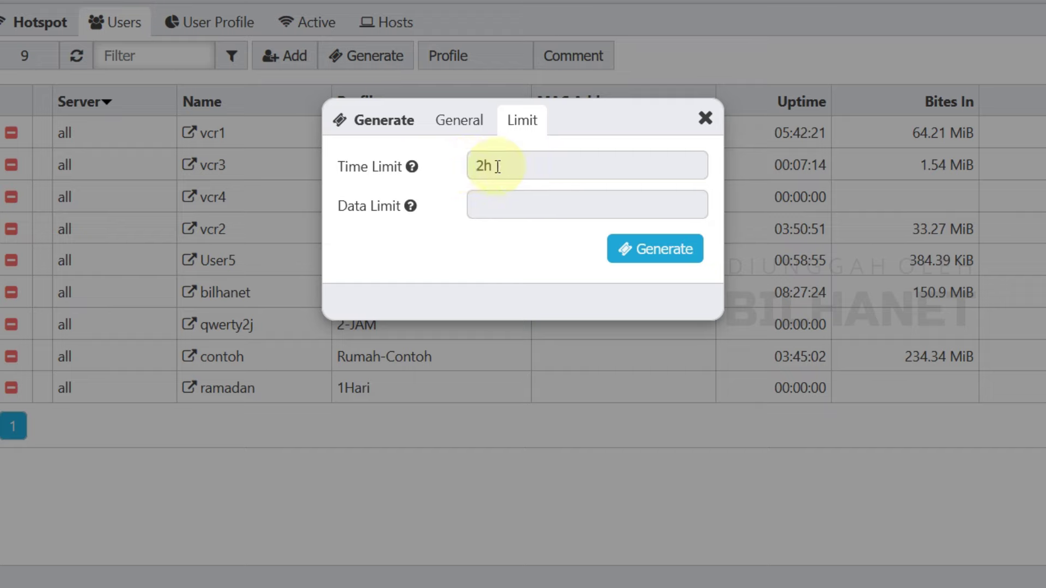
pyautogui.click(673, 252)
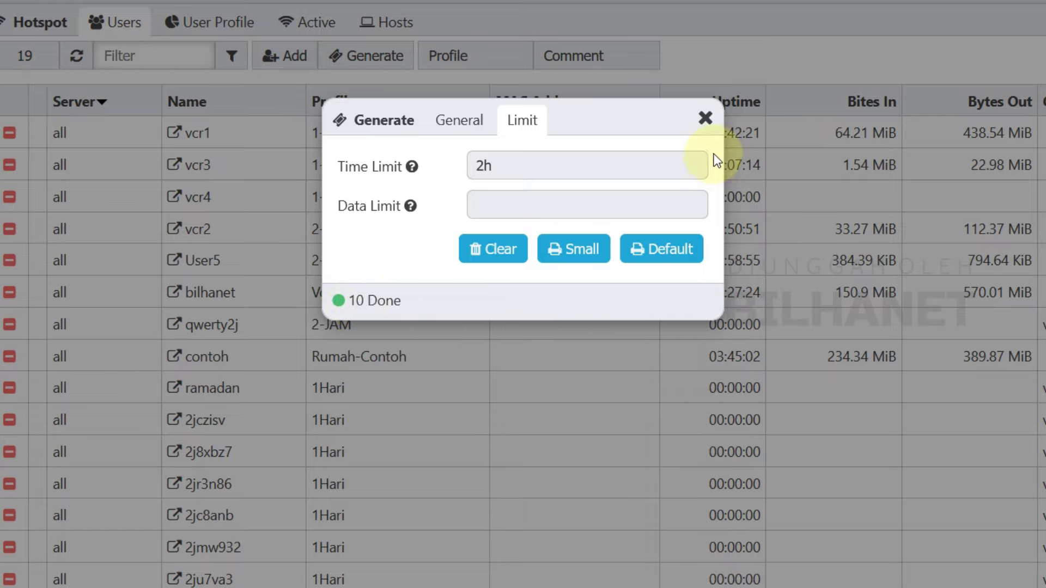
# Step: Print the vouchers in the Default layout to Microsoft Print to PDF
pyautogui.click(670, 254)
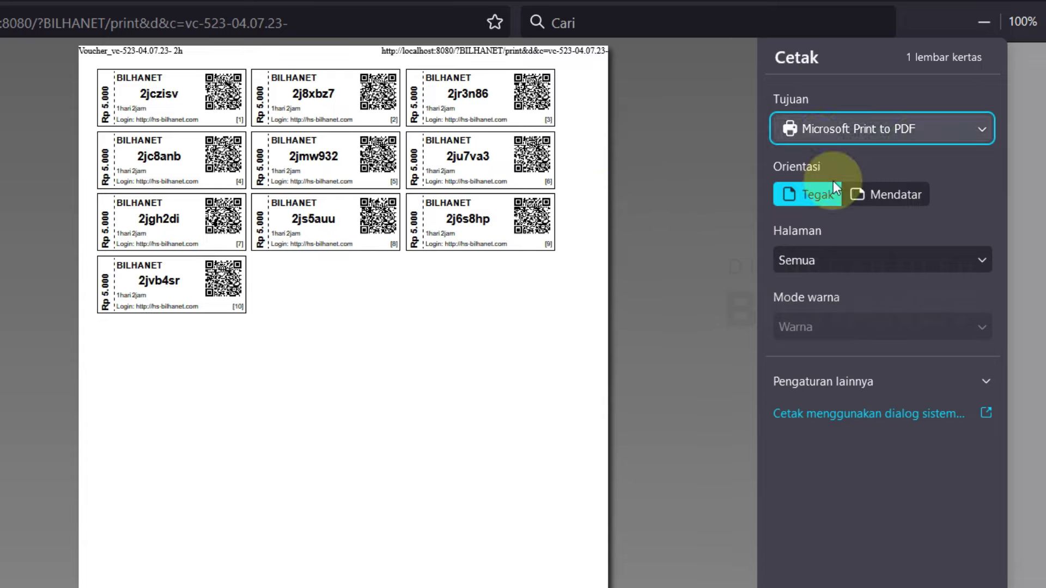
pyautogui.click(932, 125)
pyautogui.click(931, 122)
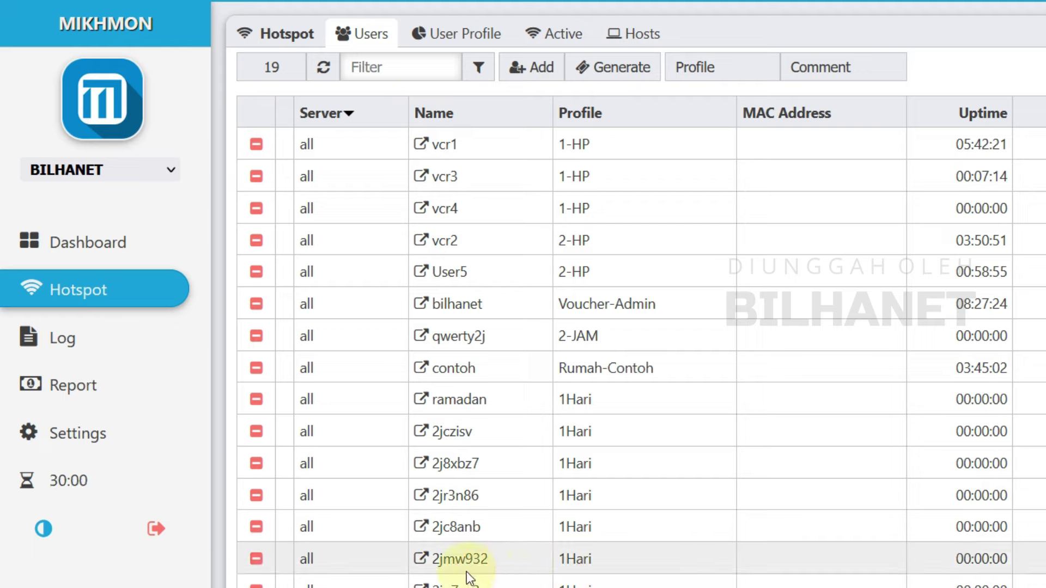
pyautogui.click(420, 586)
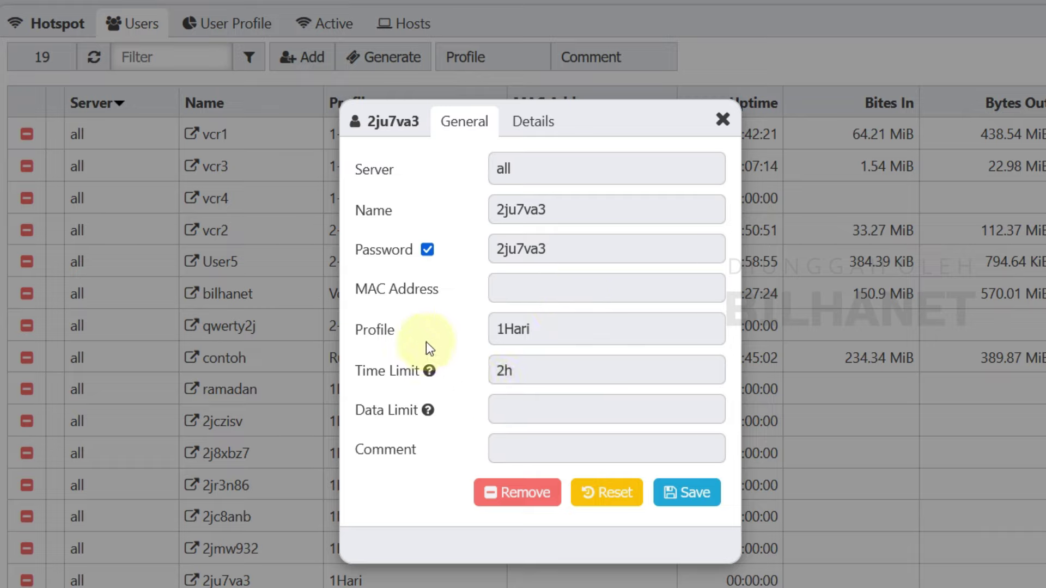
pyautogui.click(536, 331)
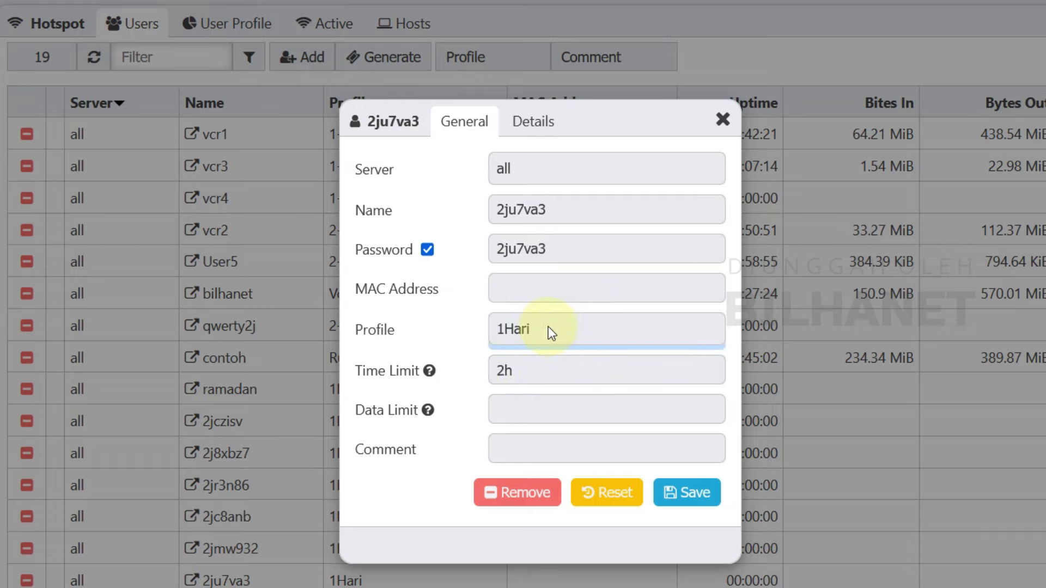
pyautogui.click(443, 382)
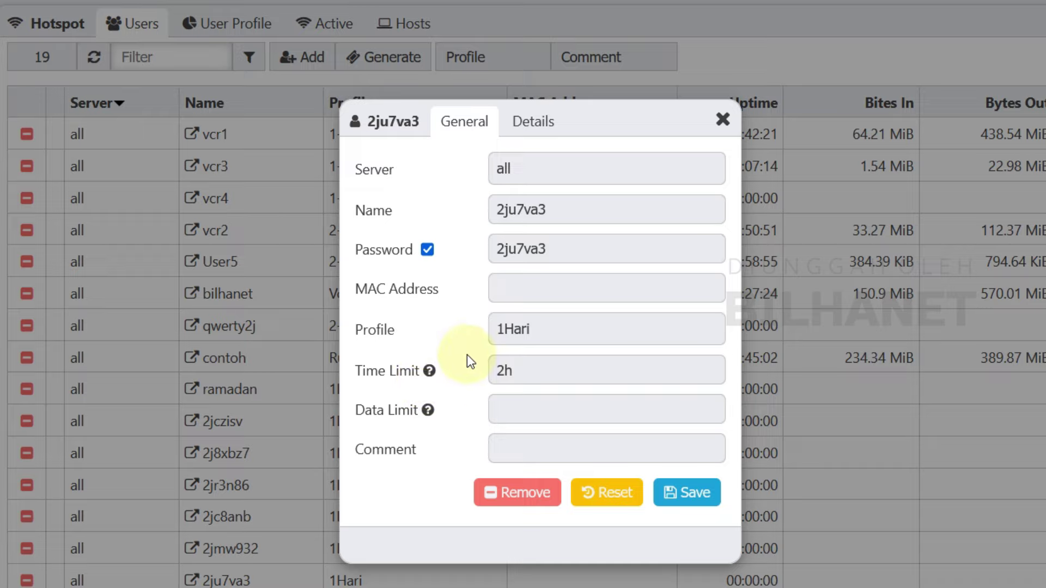
pyautogui.click(723, 119)
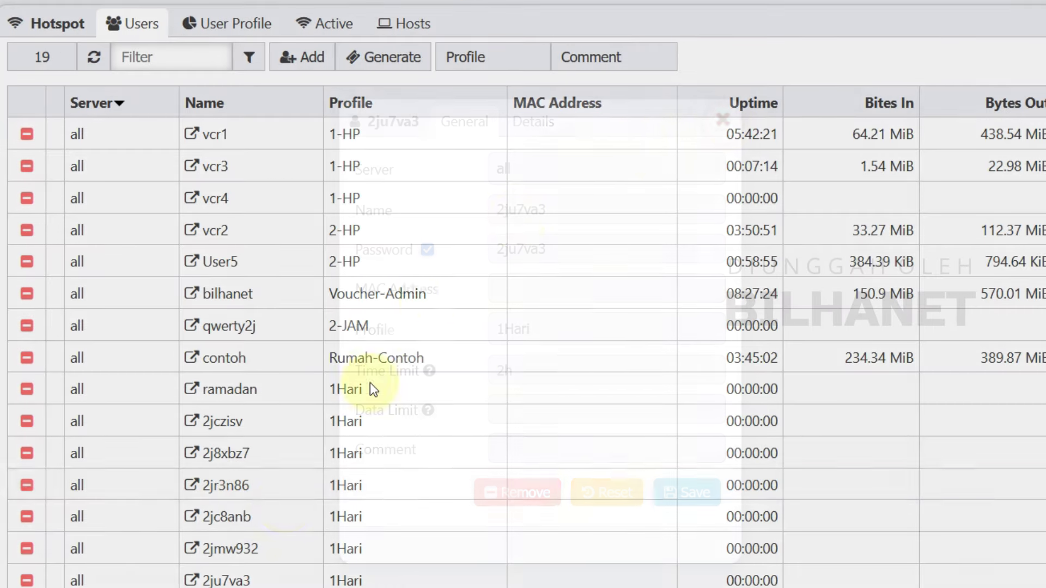
pyautogui.click(225, 422)
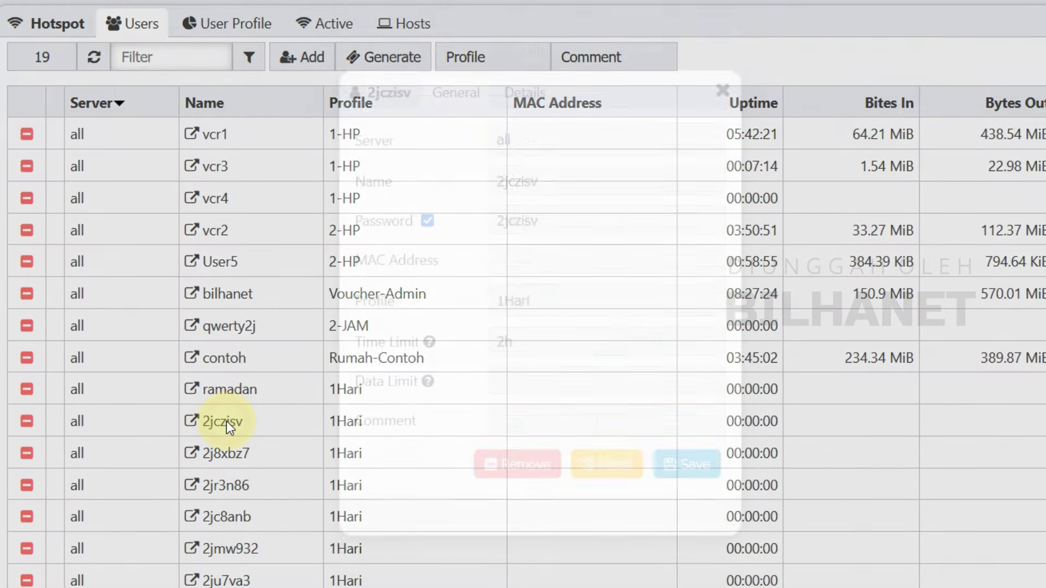
pyautogui.doubleClick(515, 210)
pyautogui.rightClick(509, 214)
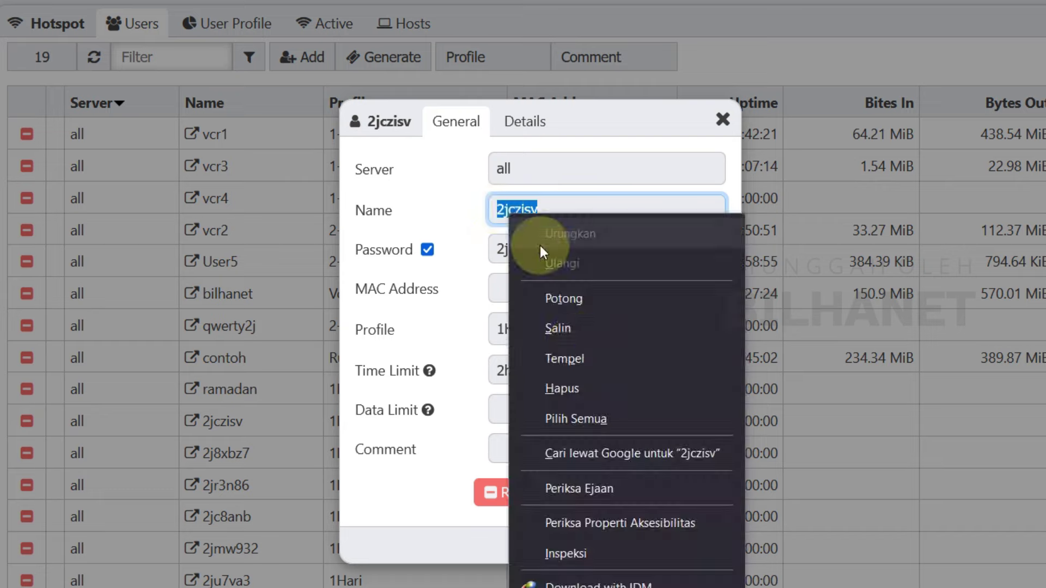
pyautogui.click(580, 329)
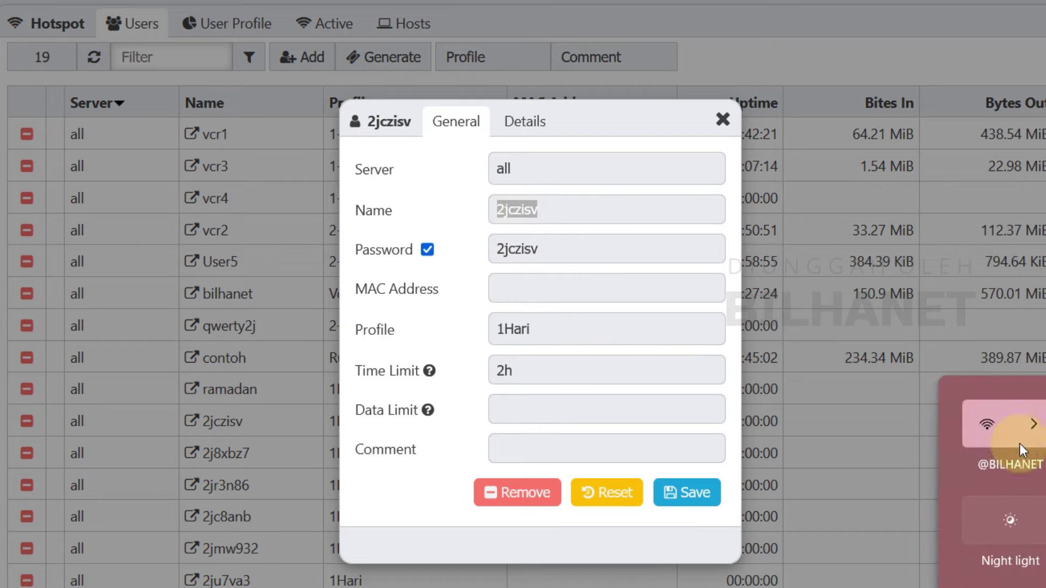
pyautogui.click(1034, 429)
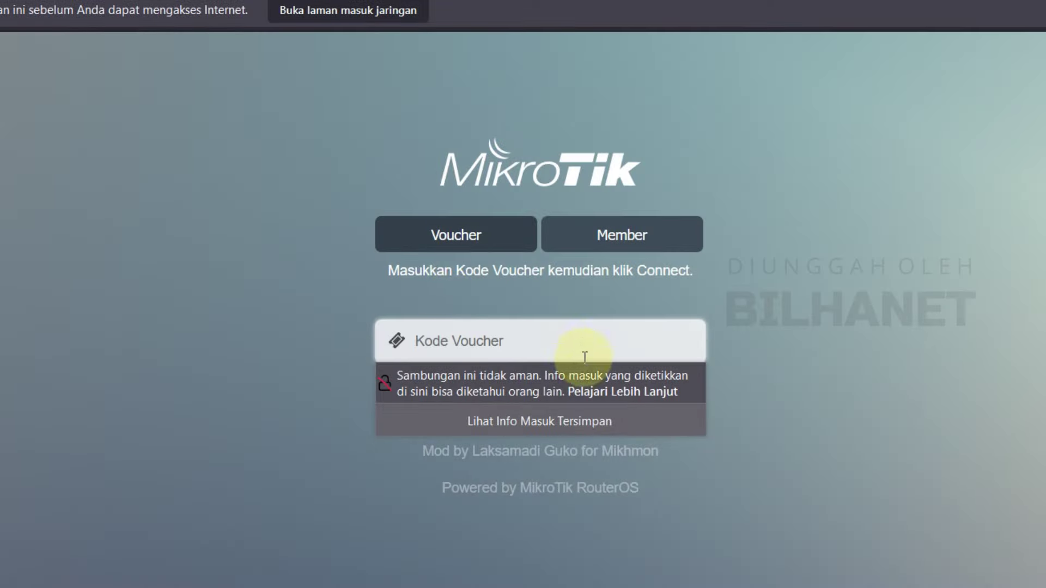
pyautogui.rightClick(442, 341)
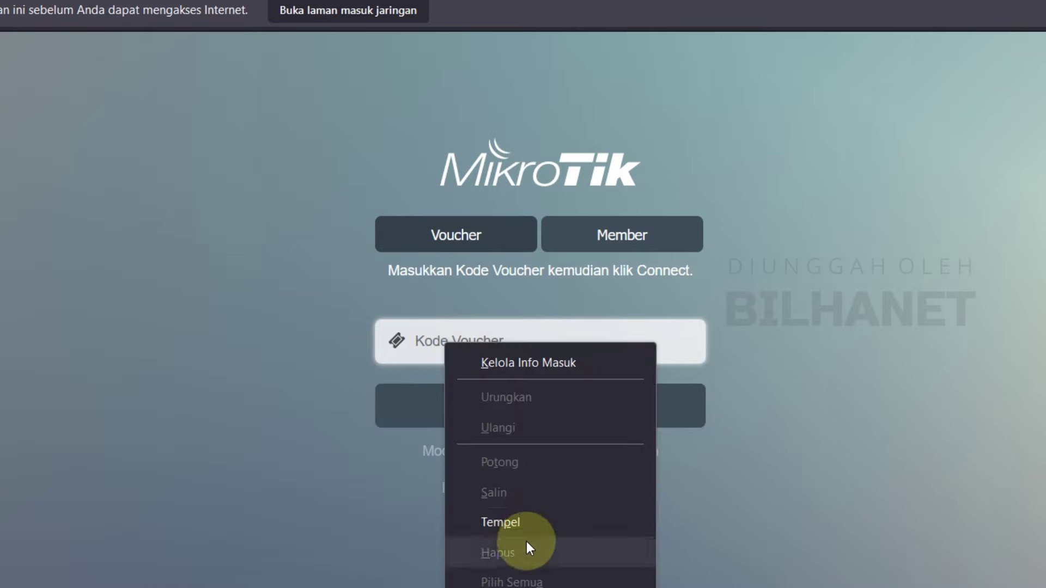
pyautogui.click(527, 525)
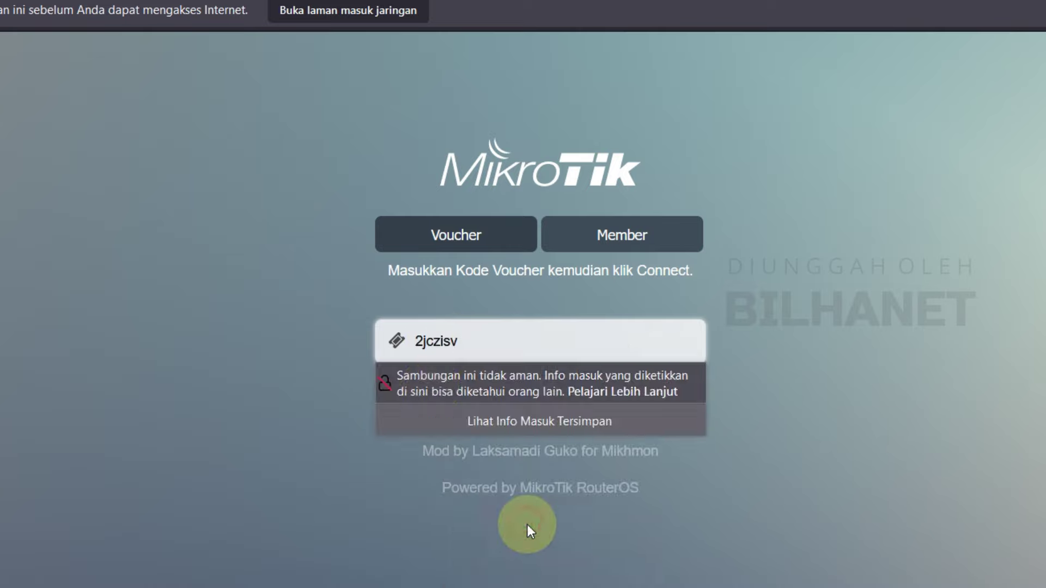
pyautogui.click(320, 348)
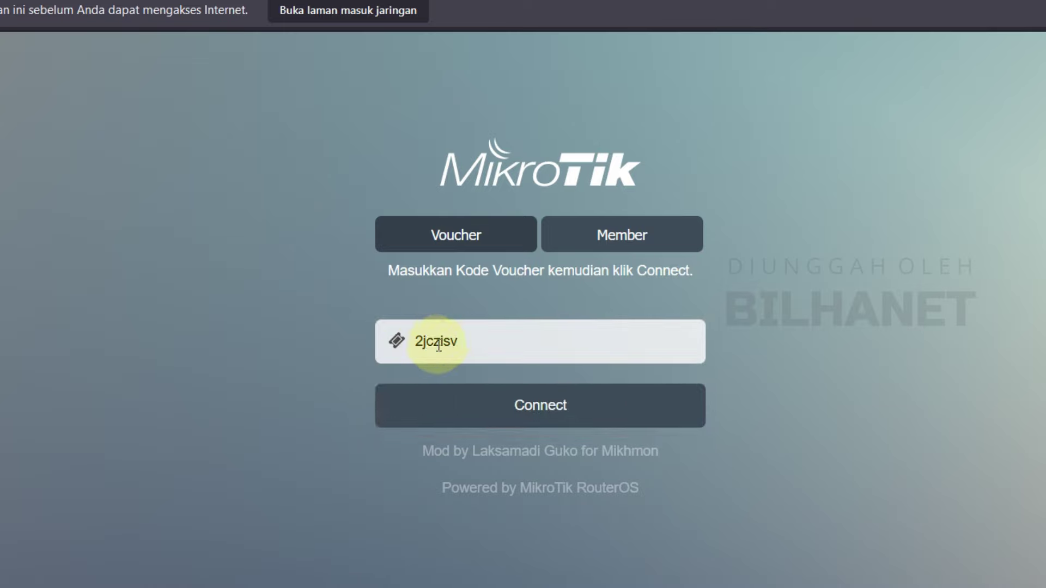
pyautogui.click(560, 424)
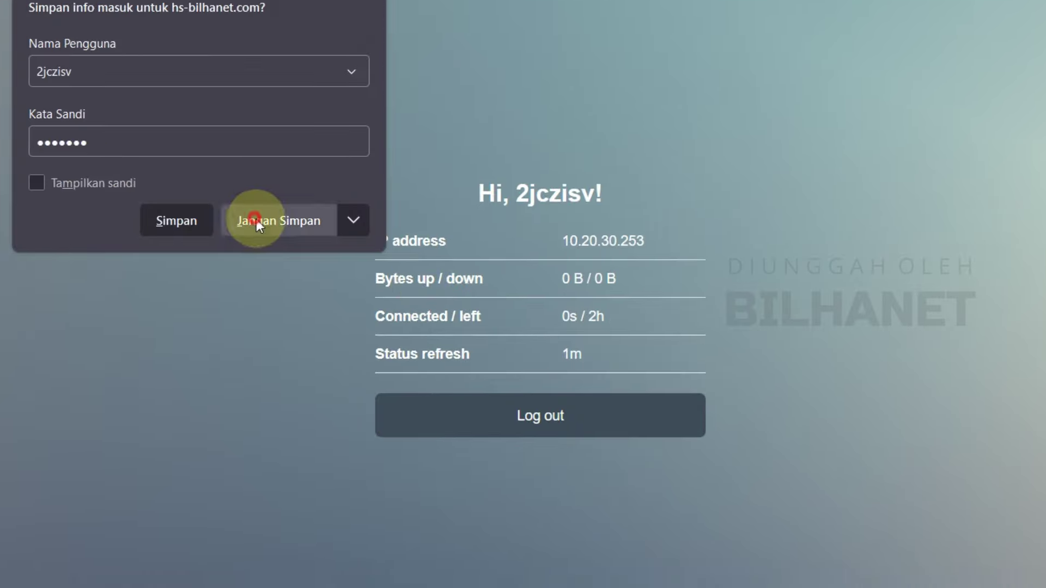
pyautogui.click(256, 221)
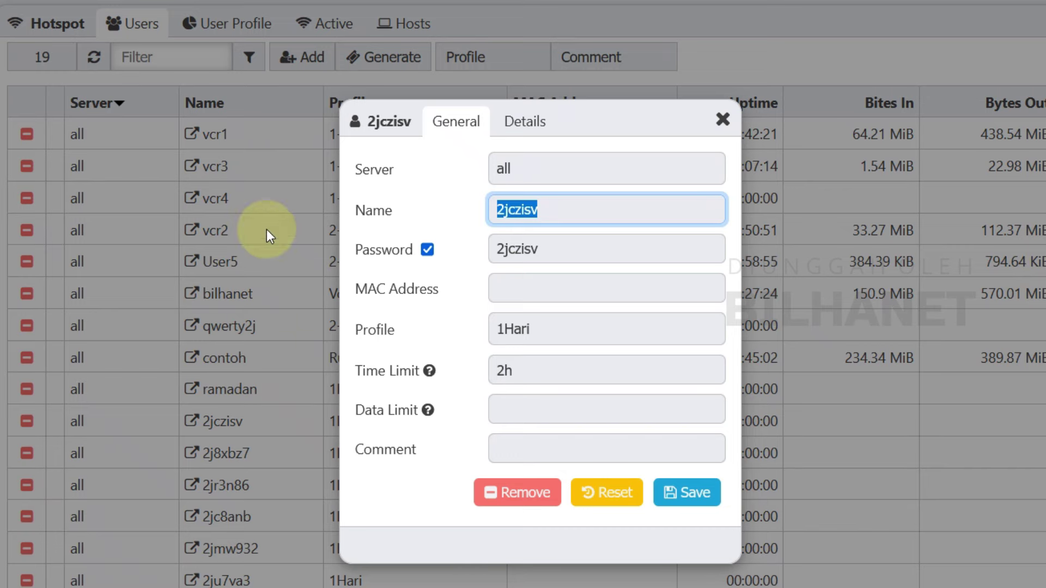
# Step: Close the voucher details and check the dashboard's 1 active user among 19
pyautogui.click(724, 121)
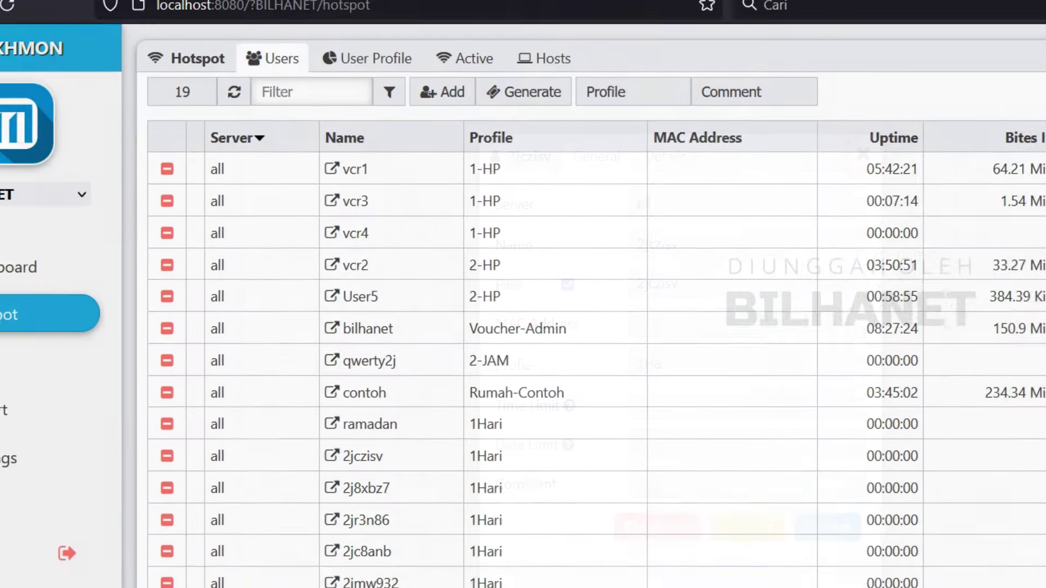
pyautogui.click(109, 285)
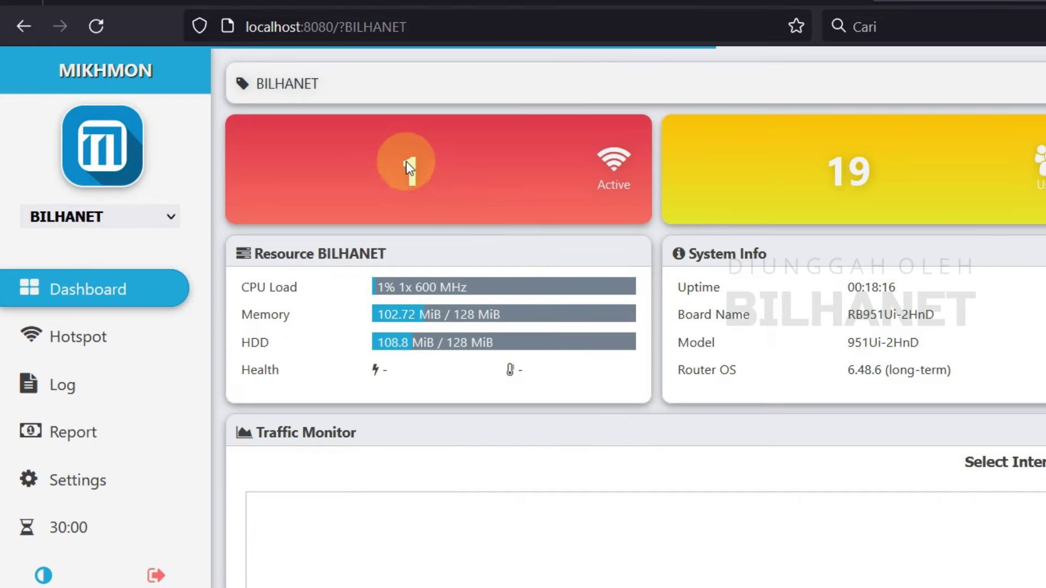
pyautogui.click(415, 174)
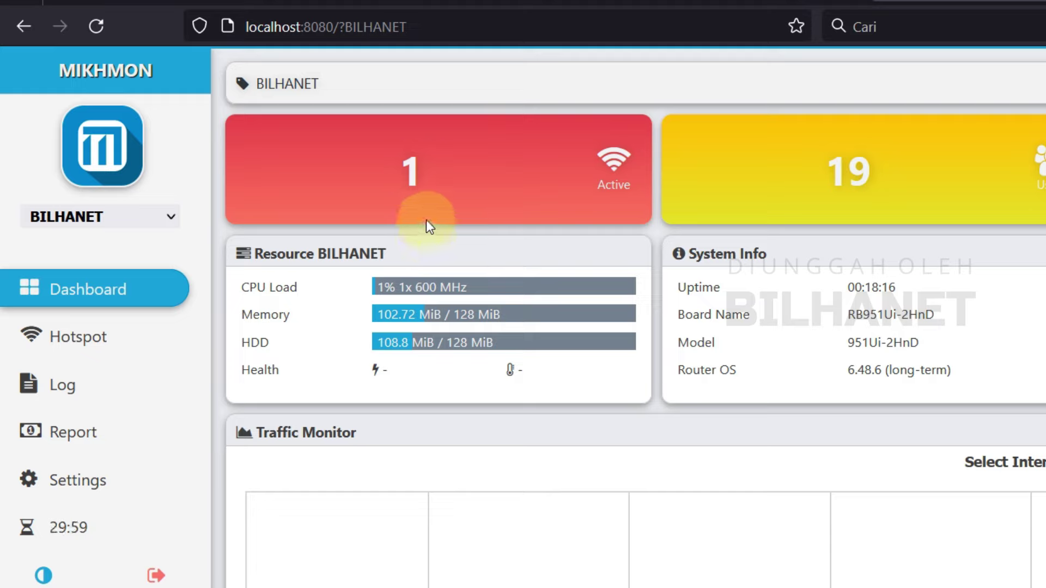